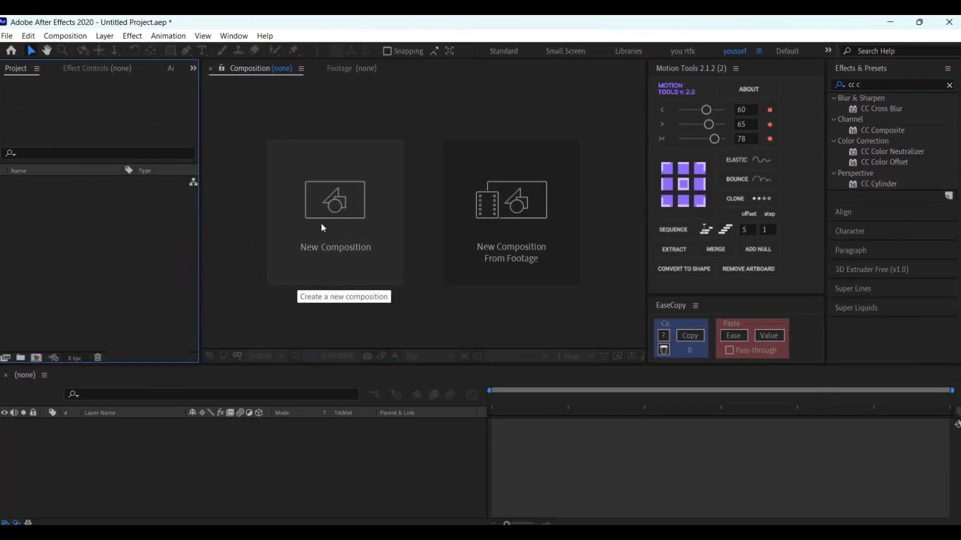
Step: Create a new 1920 x 1080 composition and display the Title/Action Safe guides
left_click(322, 228)
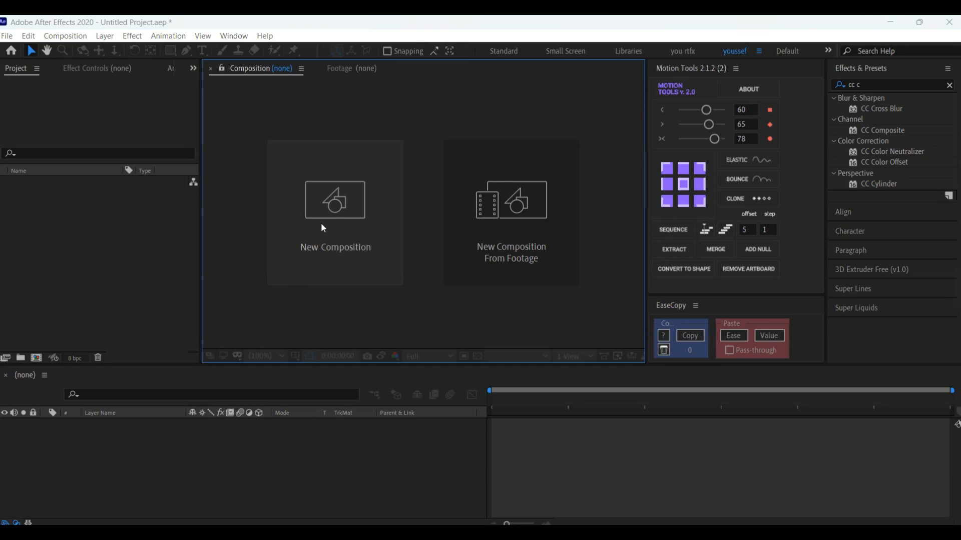
left_click(756, 451)
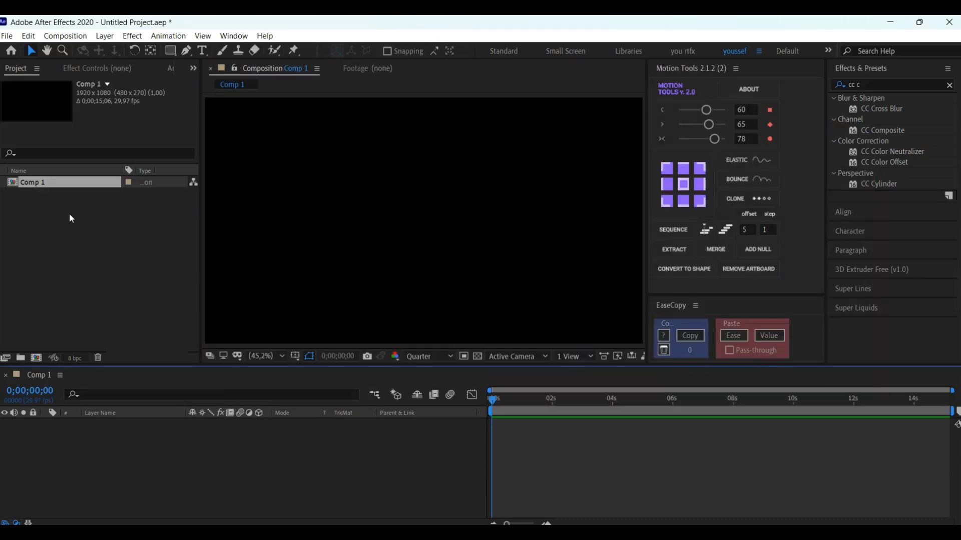
left_click(296, 356)
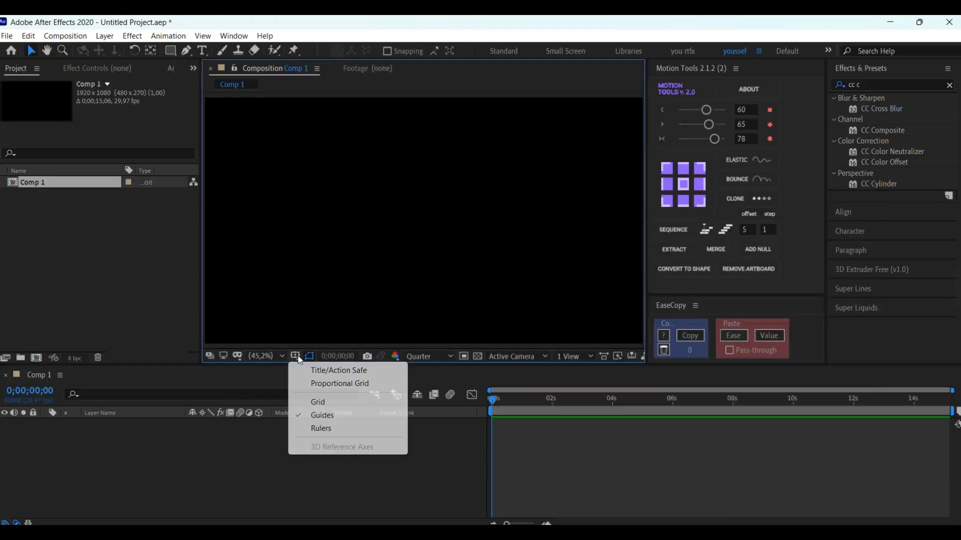
left_click(323, 372)
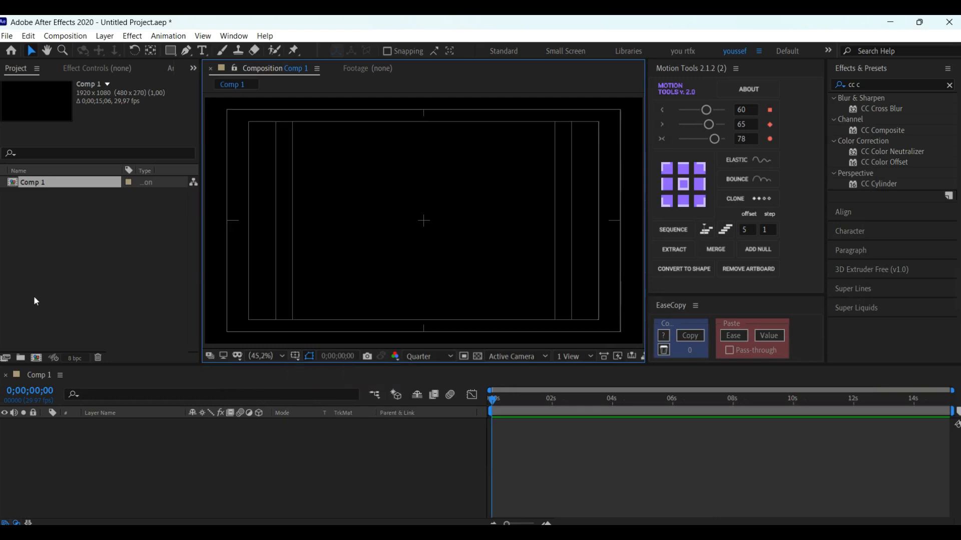
Step: Rename the new composition as YOU BER
right_click(45, 183)
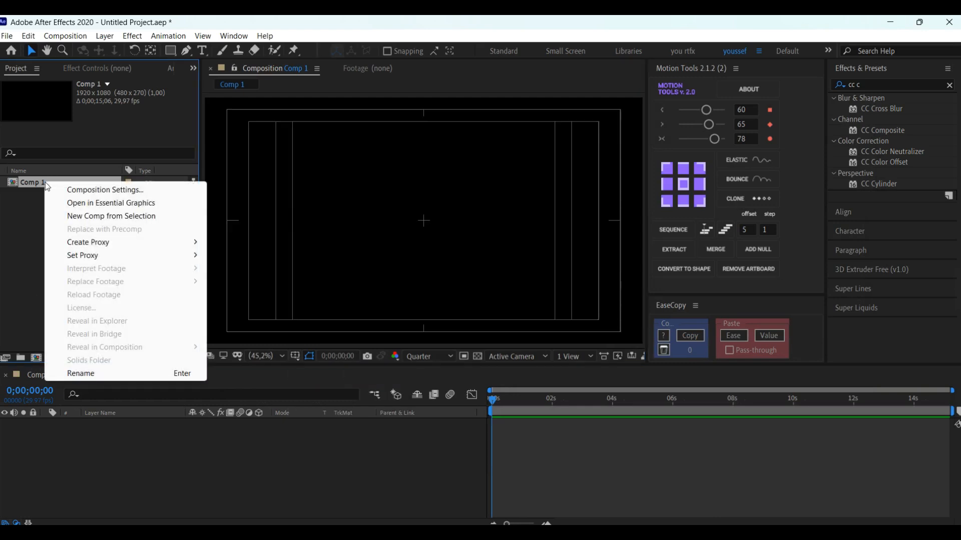
left_click(82, 374)
type("YOU BER")
key("Return")
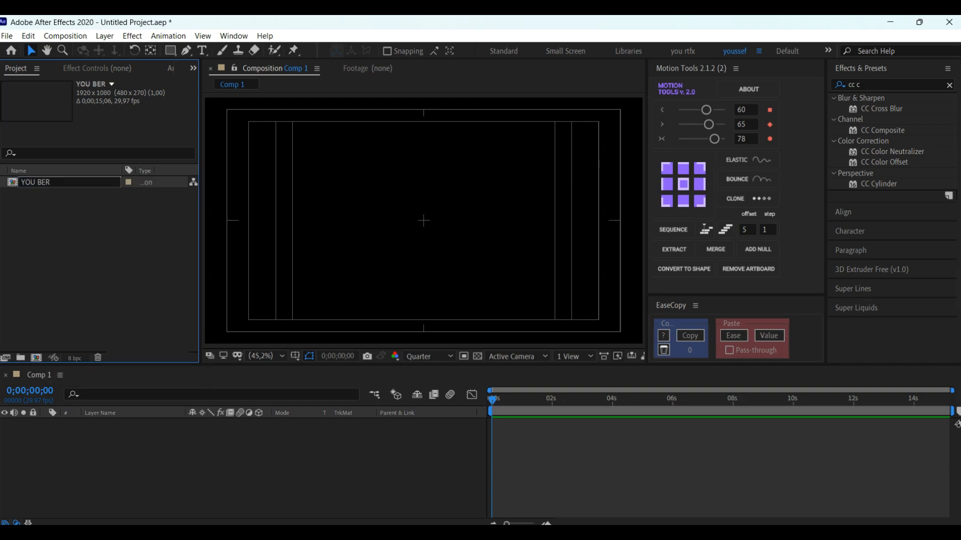
left_click(44, 260)
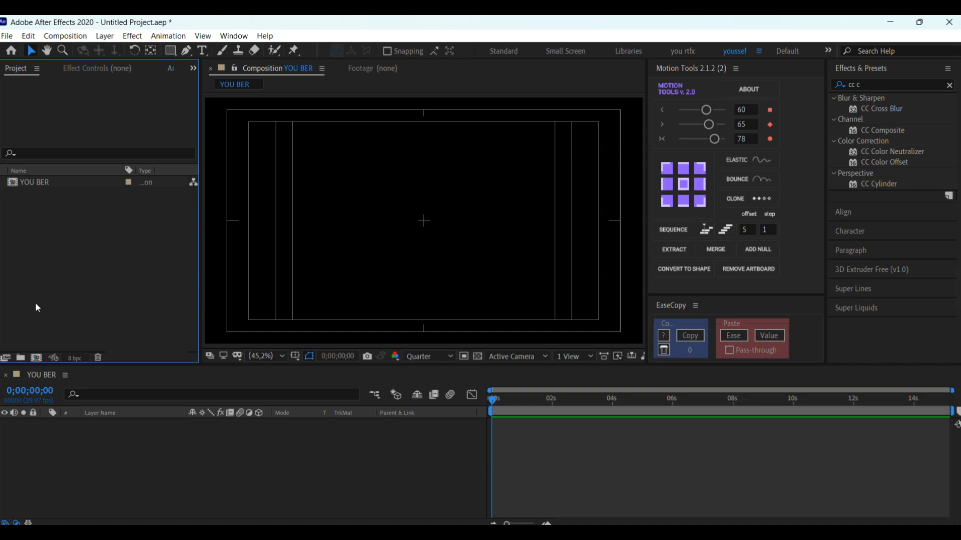
Step: Import the Illustrator files fichier and women as Composition - Retain Layer Sizes, and open the women composition
double_click(56, 239)
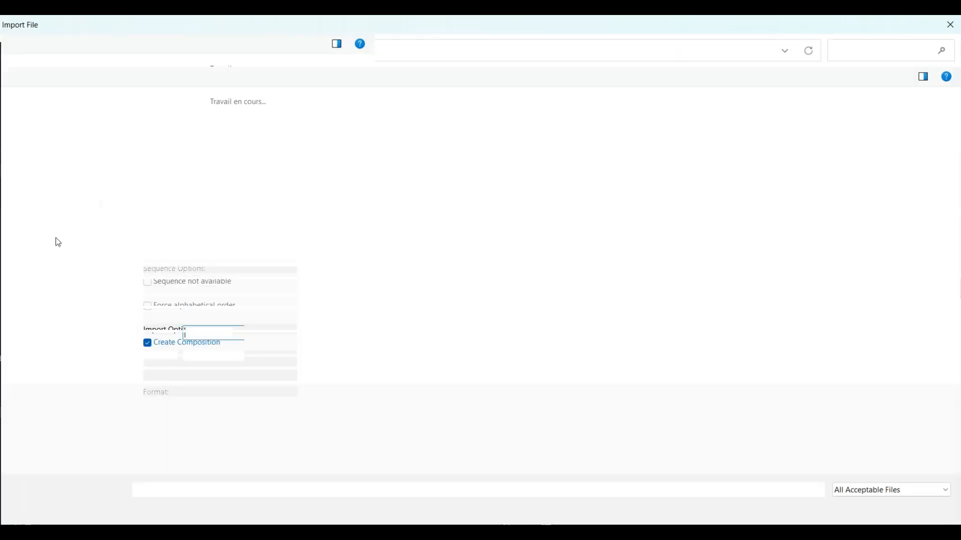
left_click_drag(252, 189, 121, 88)
left_click(245, 448)
left_click(245, 472)
left_click(877, 509)
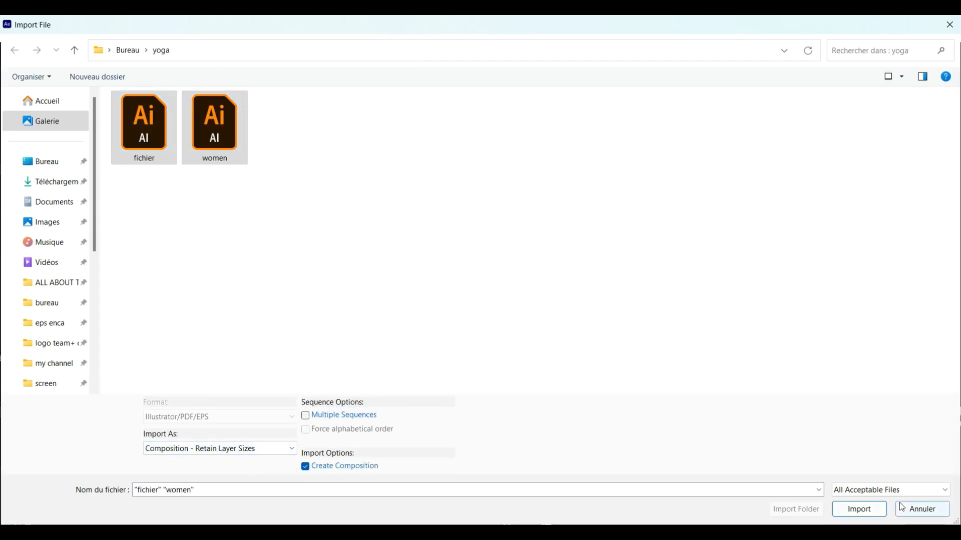
double_click(61, 206)
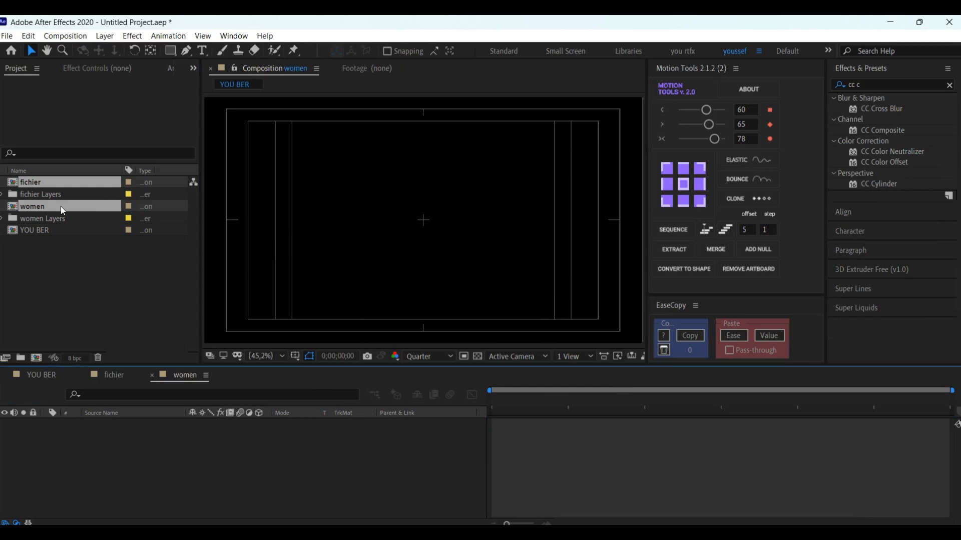
key("Caps_Lock")
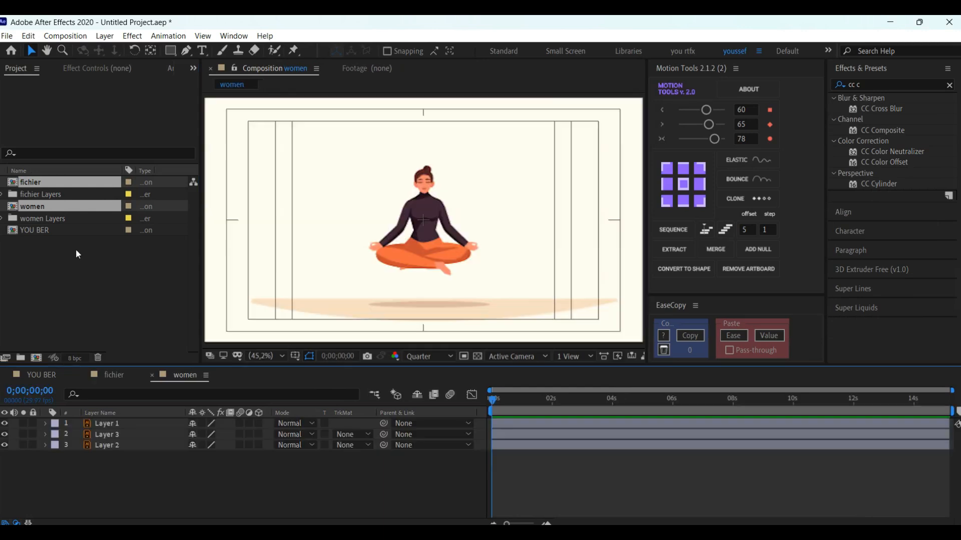
Step: Keyframe the woman layer's Position at 0;00;00;28, and lower her to the ground at about 960.2, 693.0 at 0;00;00;00
left_click(425, 257)
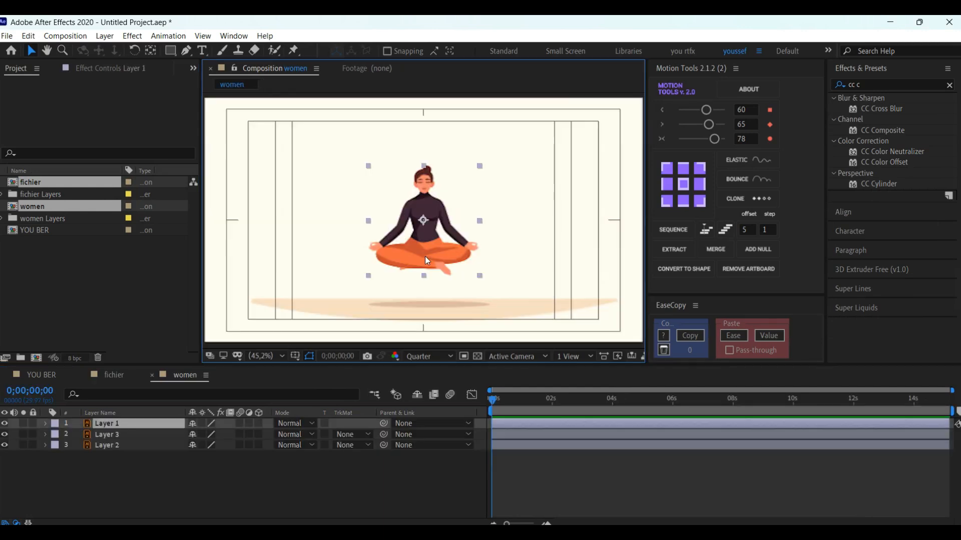
left_click_drag(513, 523, 517, 524)
key("p")
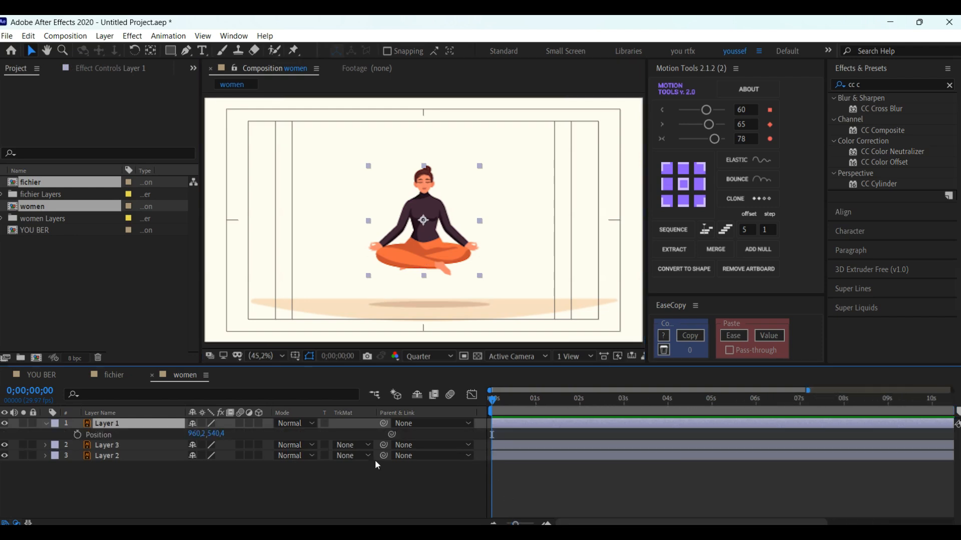
left_click_drag(524, 400, 532, 401)
left_click(77, 435)
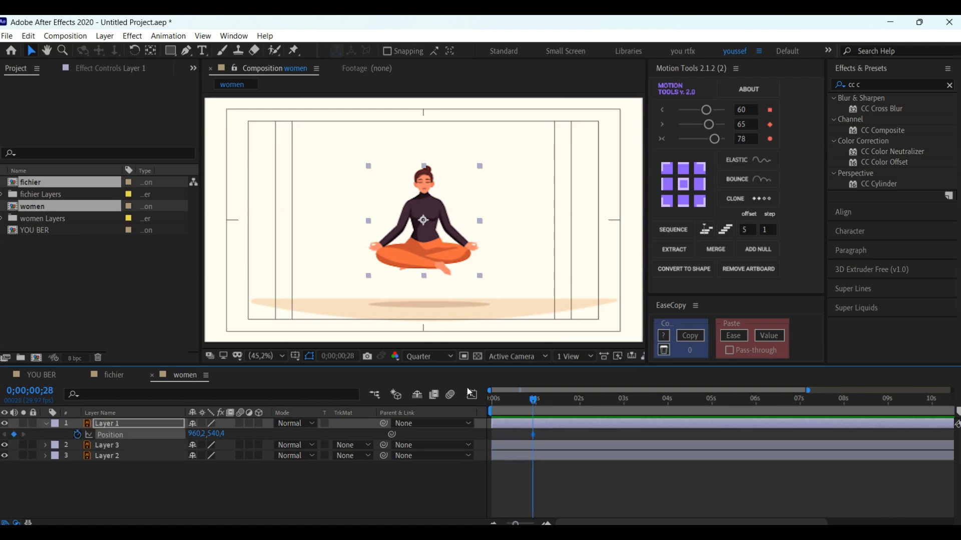
left_click_drag(514, 409, 491, 410)
left_click_drag(424, 231, 425, 265)
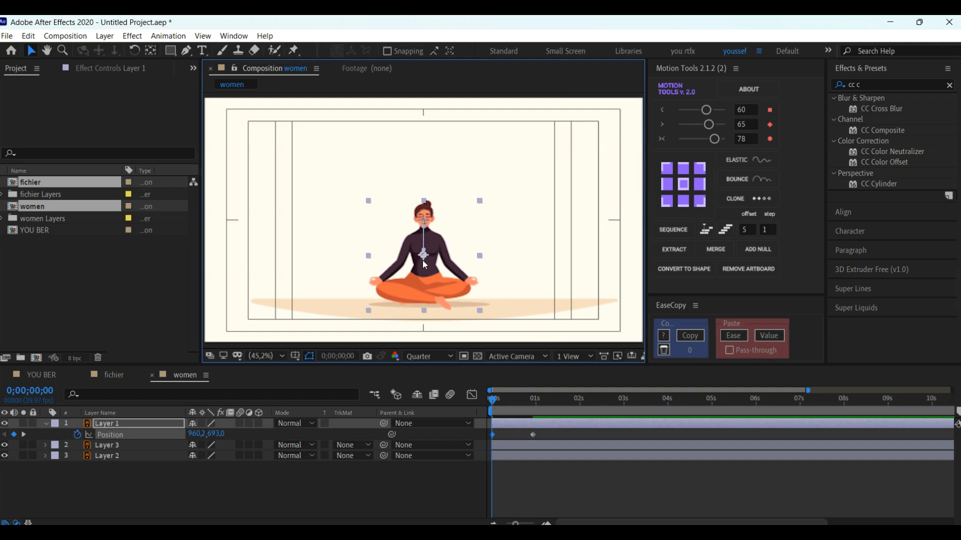
Step: Set the second Motion Tools easing value to 70, apply it to both Position keyframes and preview the woman's rise
left_click(740, 126)
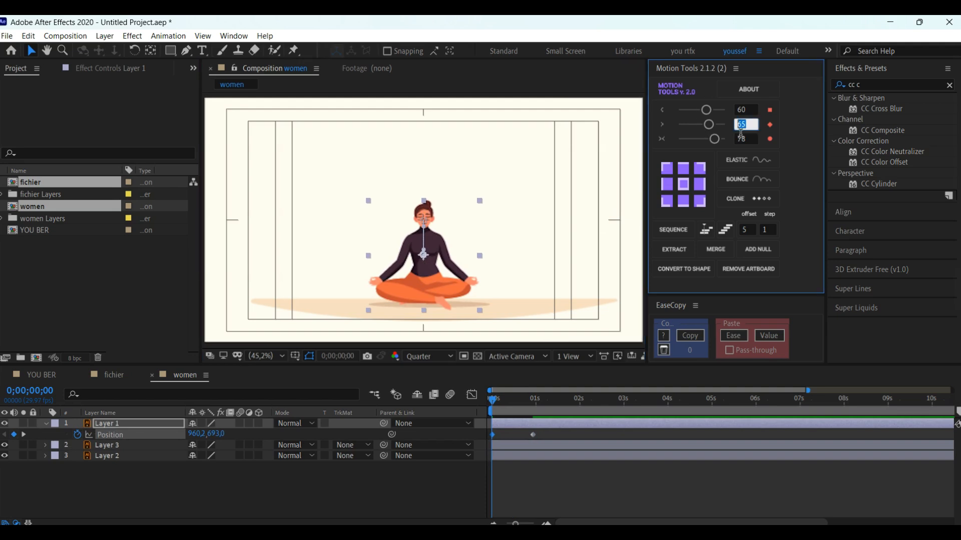
type("70")
key("Return")
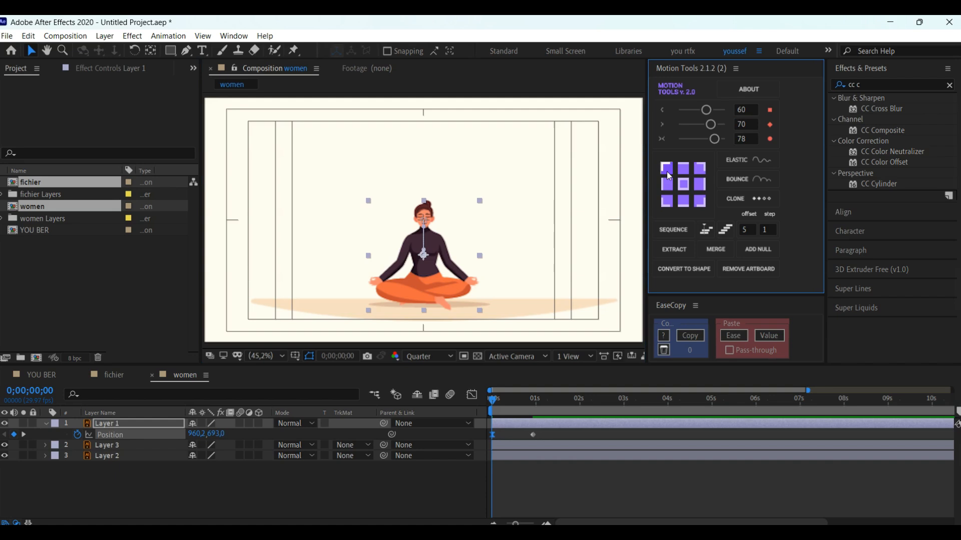
left_click_drag(550, 432, 484, 441)
left_click(711, 124)
key("space")
Step: Set the shadow layer's Scale to 80% at 0;00;00;00 and keyframe it
left_click(428, 305)
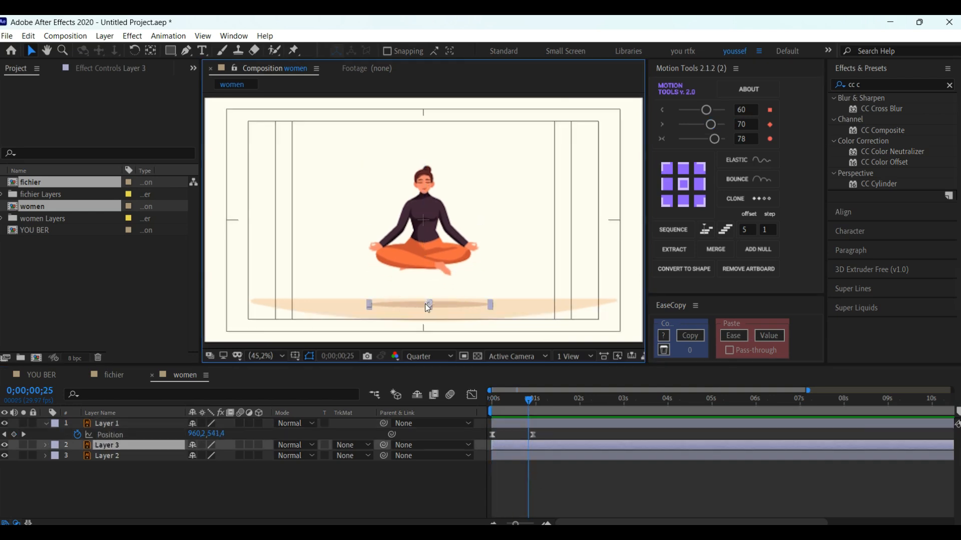
key("s")
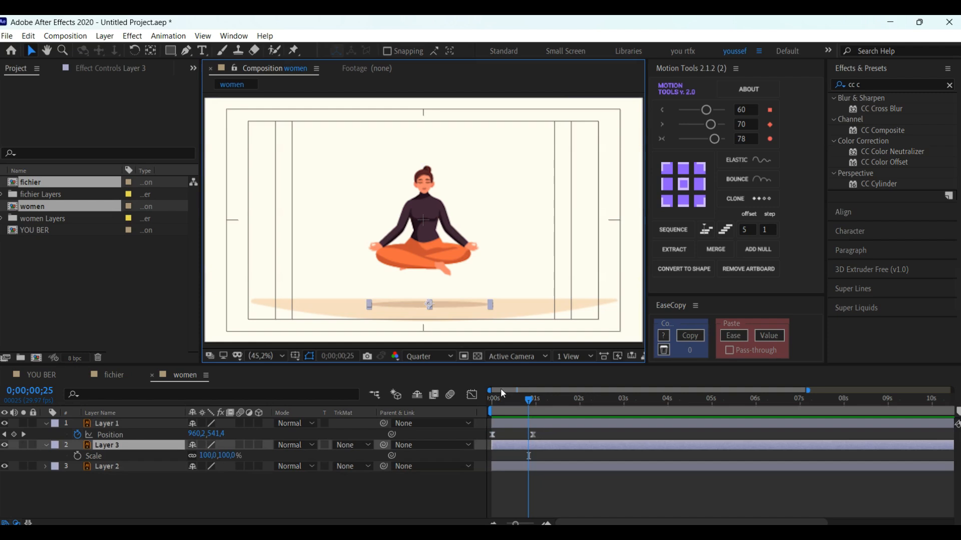
key("Home")
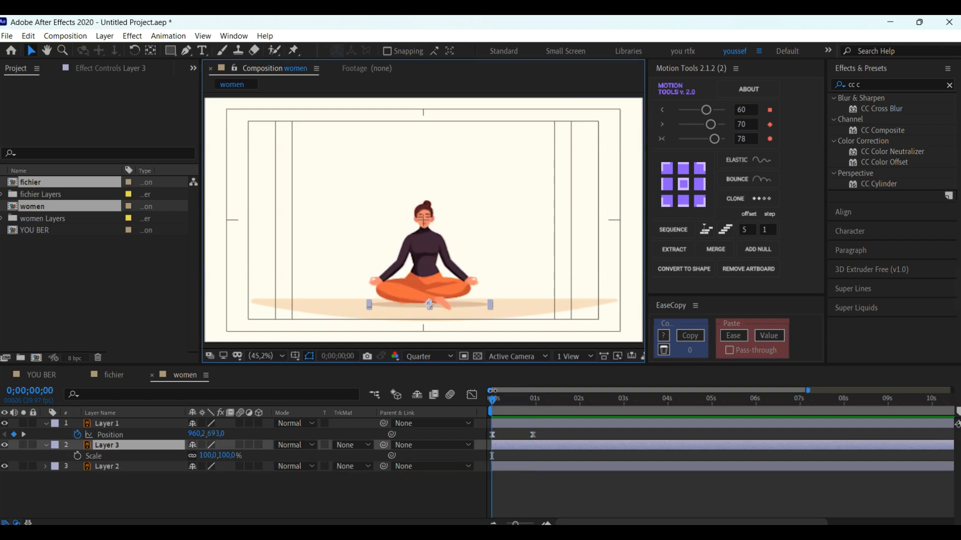
left_click(211, 459)
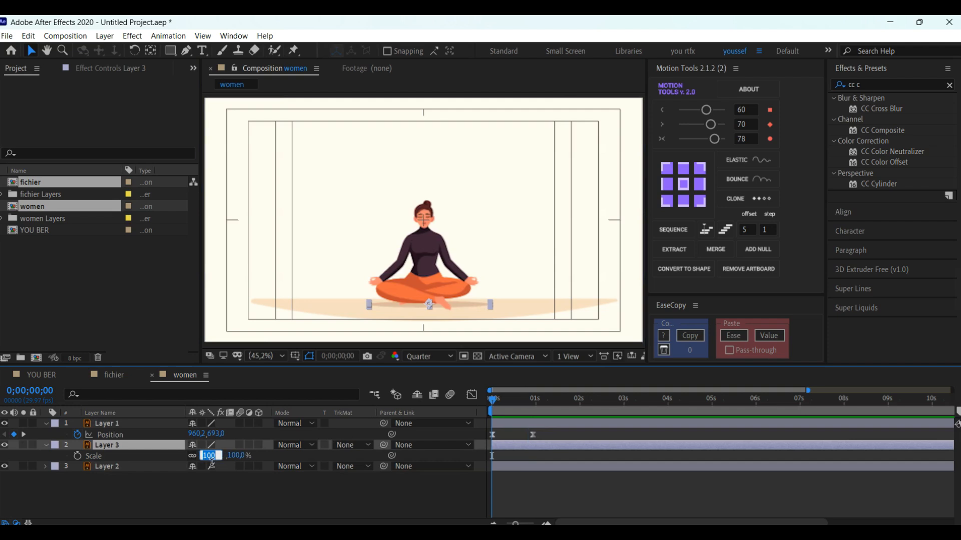
type("80")
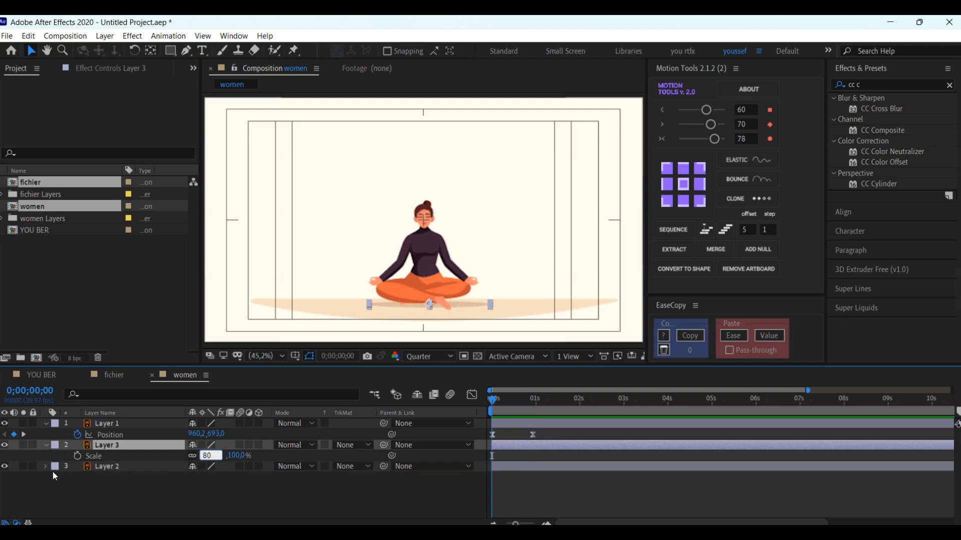
key("Return")
left_click(77, 455)
Step: Set the shadow layer's Scale to 120% at 0;00;00;28
key("k")
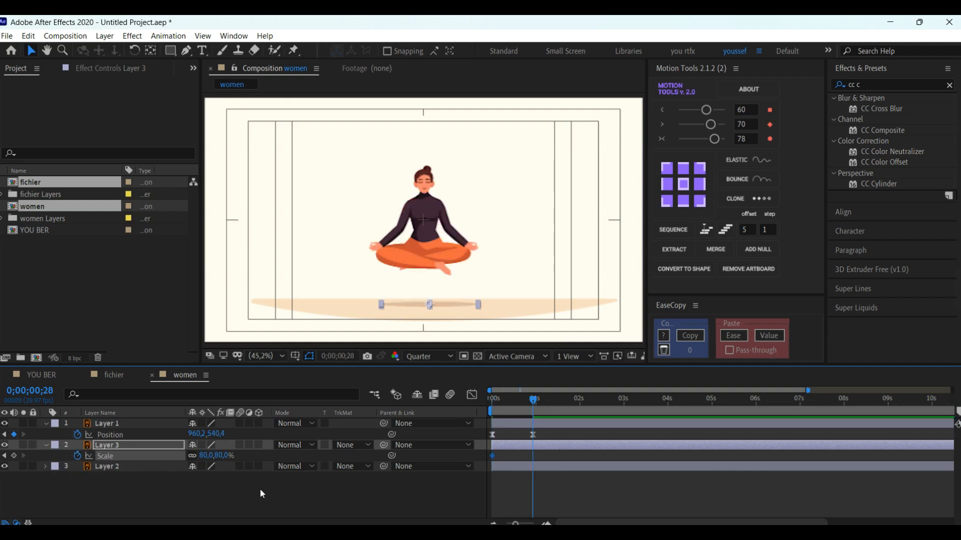
left_click(228, 457)
type("120")
key("Return")
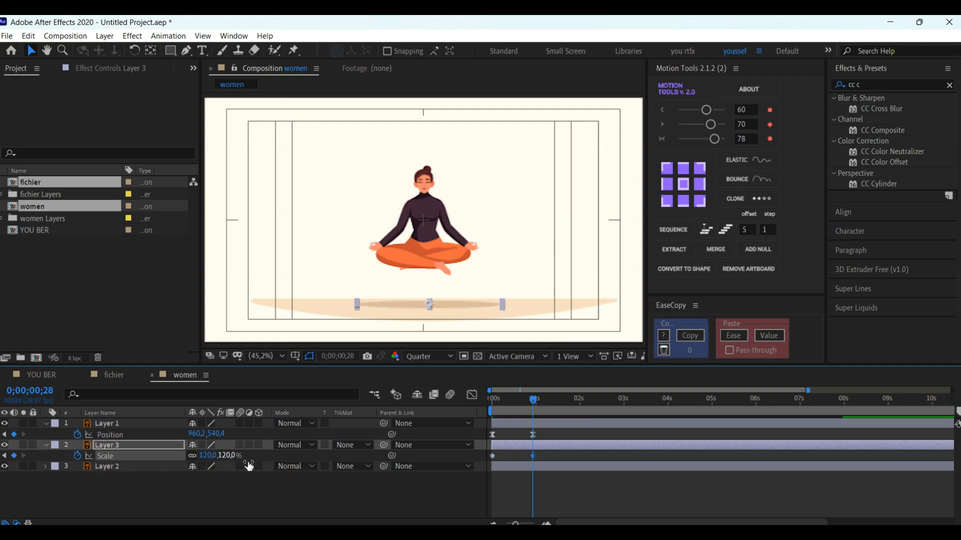
Step: Apply the easing of 70 to both of the shadow's Scale keyframes and preview the animation from the start
left_click_drag(550, 452, 479, 466)
left_click(711, 125)
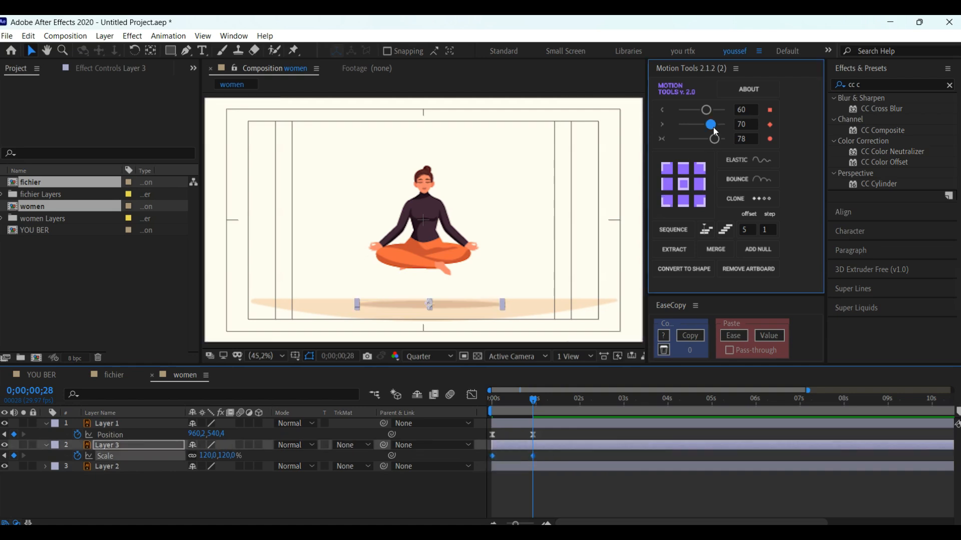
left_click_drag(503, 396, 474, 398)
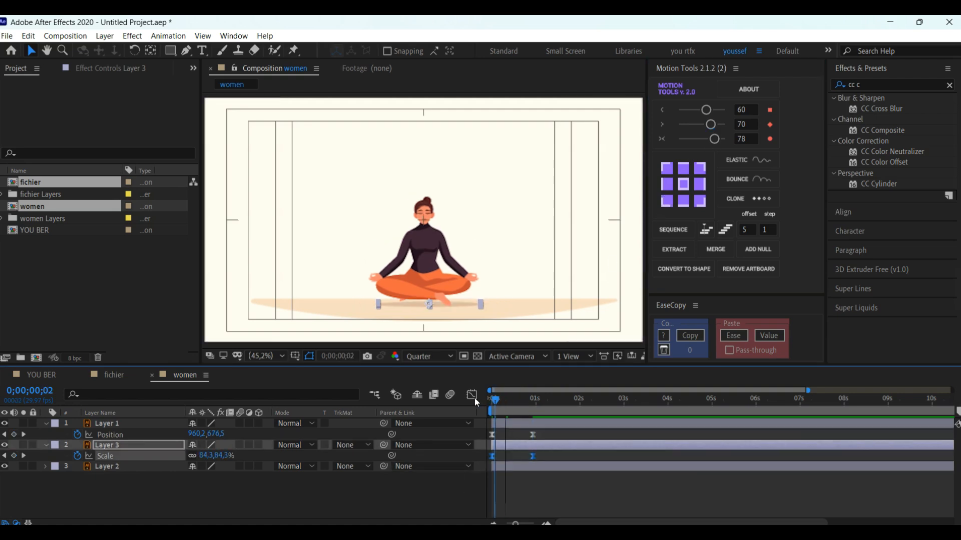
key("space")
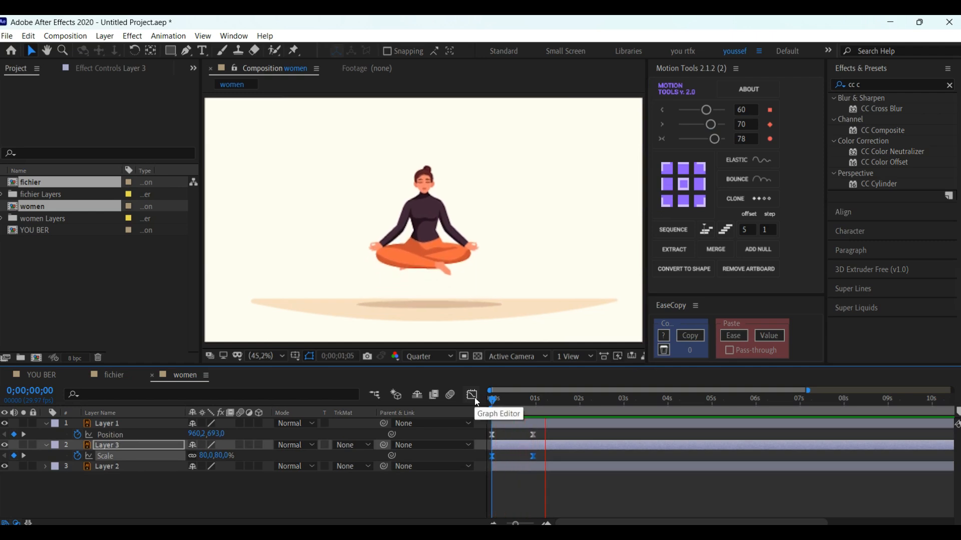
key("space")
Step: Lower the woman slightly to about 960.2, 589.0 at 0;00;01;29
left_click_drag(563, 399, 579, 401)
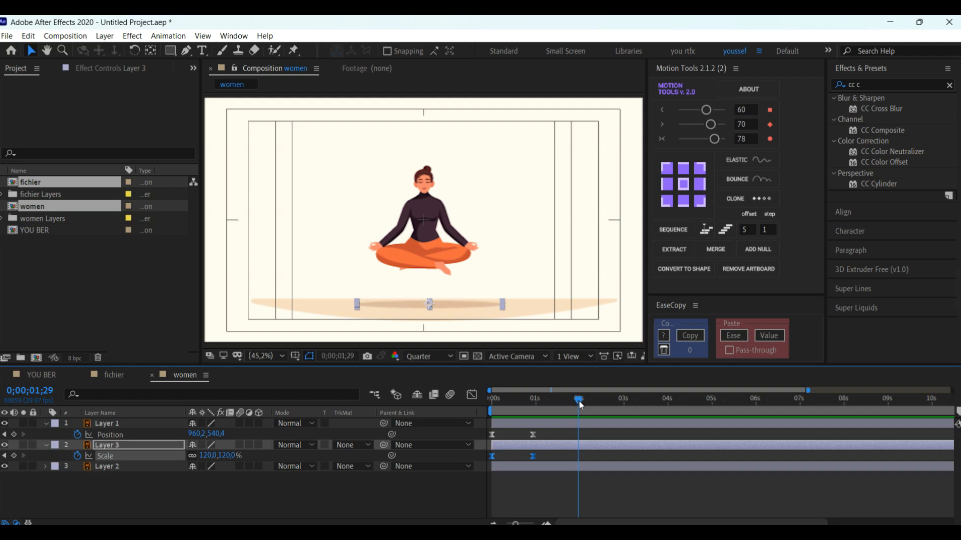
left_click(424, 208)
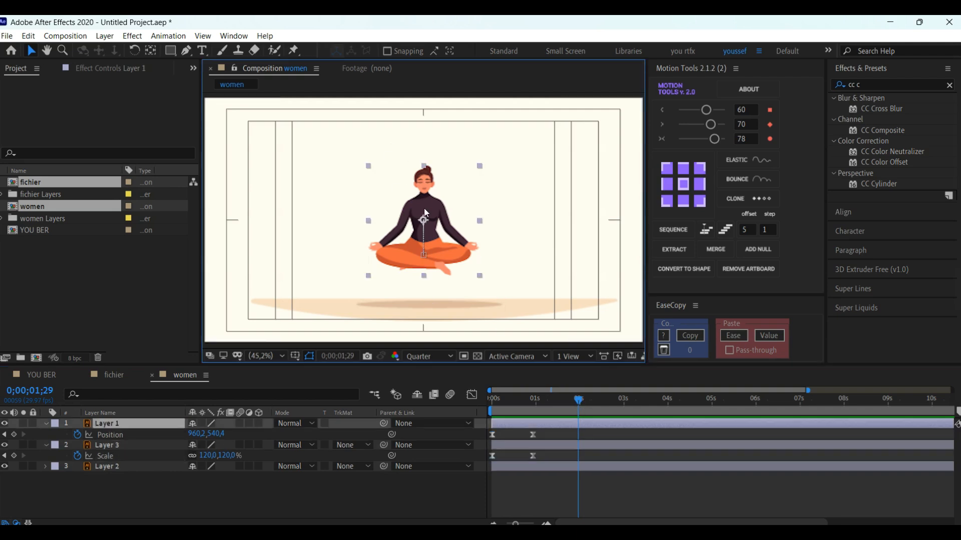
mouse_move(424, 194)
left_mouse_down()
mouse_move(427, 216)
mouse_move(429, 208)
left_mouse_up()
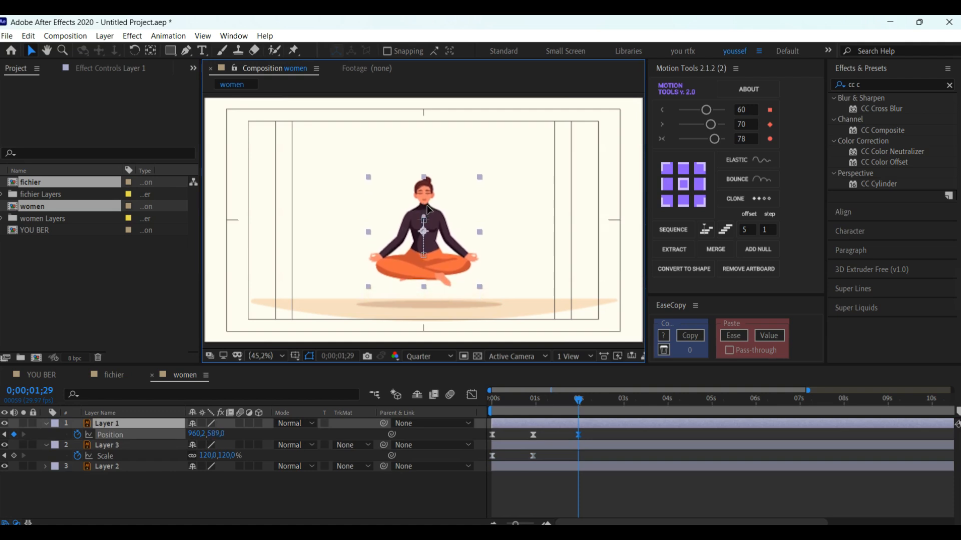
Step: Copy the woman's raised Position keyframe at 0;00;00;28 and paste it at 0;00;03;02
left_click(532, 436)
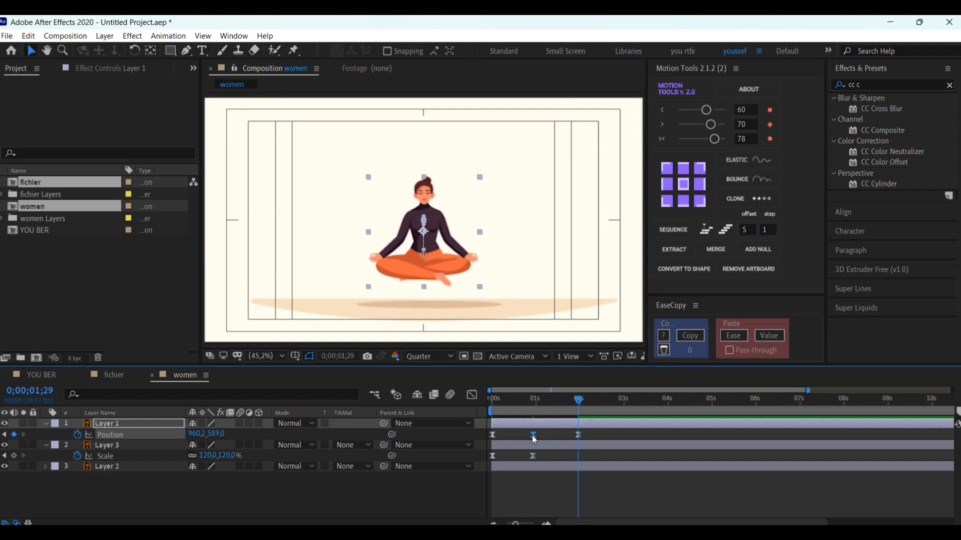
left_click(626, 399)
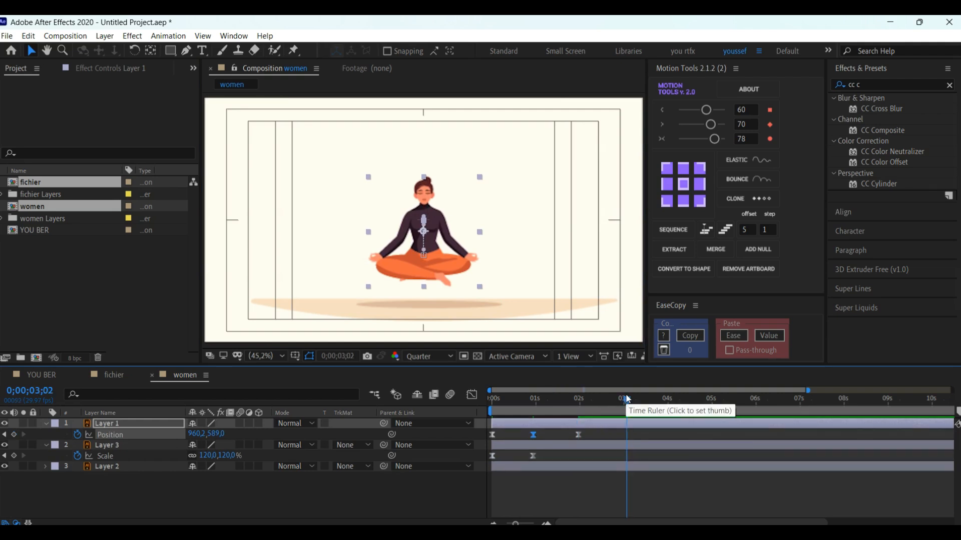
key("ctrl+v")
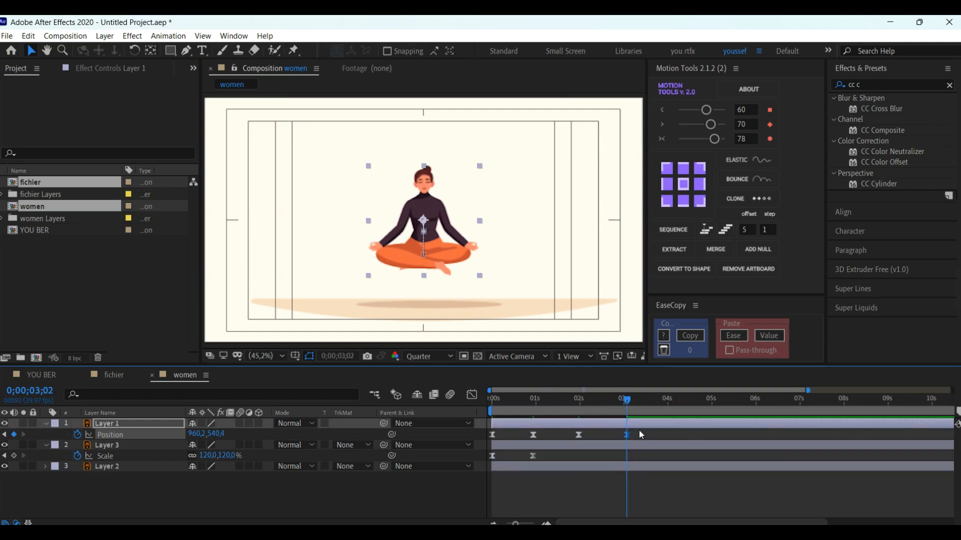
Step: Copy the woman's last two Position keyframes, paste them at 0;00;04;04, and move the current time to 0;00;05;27
left_click_drag(640, 430, 546, 443)
left_click(674, 404)
key("ctrl+v")
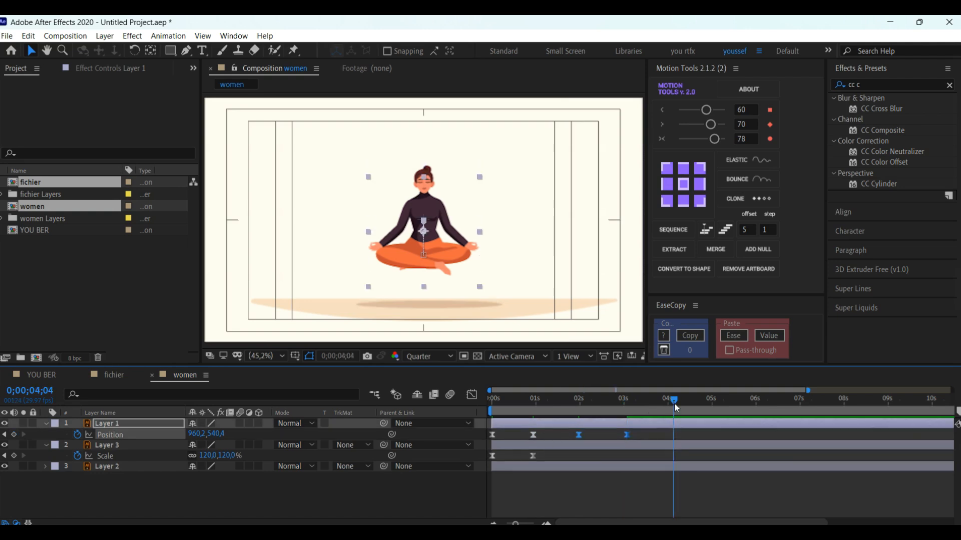
left_click(753, 403)
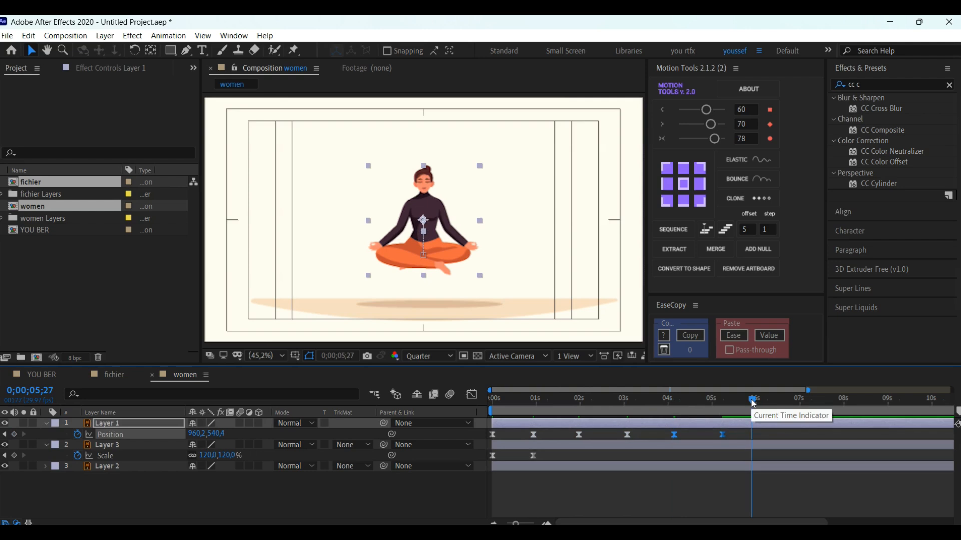
Step: Paste the woman's copied pair of Position keyframes at 0;00;06;17 and preview the animation from the start
left_click_drag(773, 401, 780, 401)
key("ctrl+v")
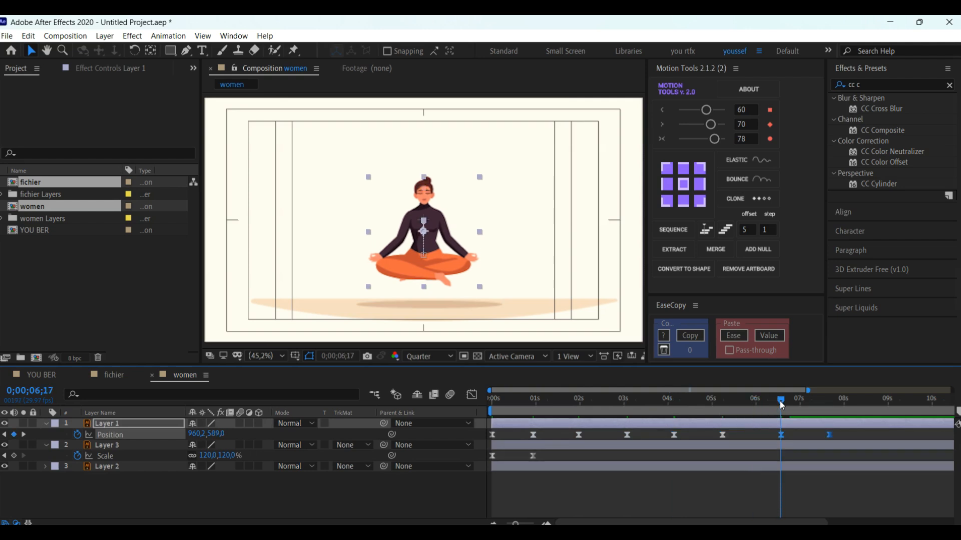
key("Home")
key("space")
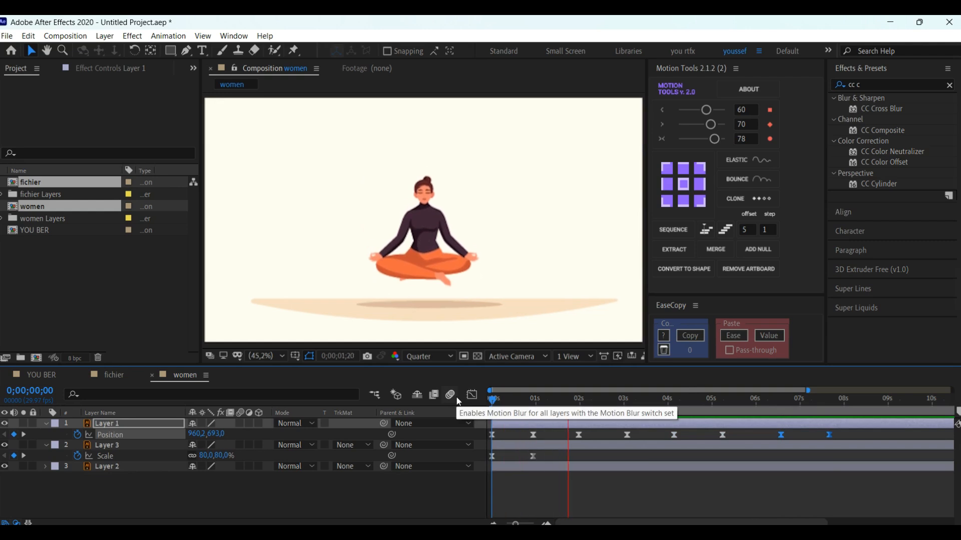
key("space")
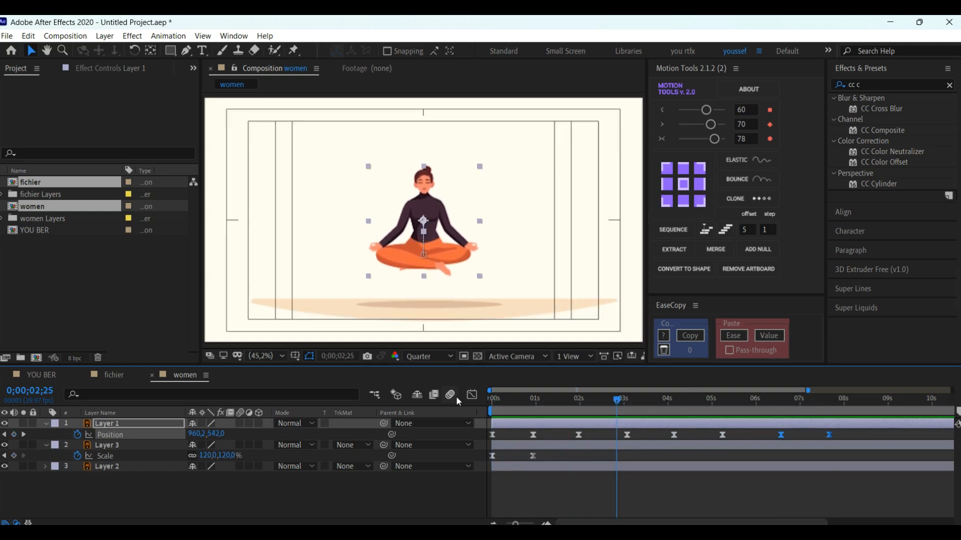
Step: Set the shadow's Scale to 100% at 0;00;01;29
left_click(568, 443)
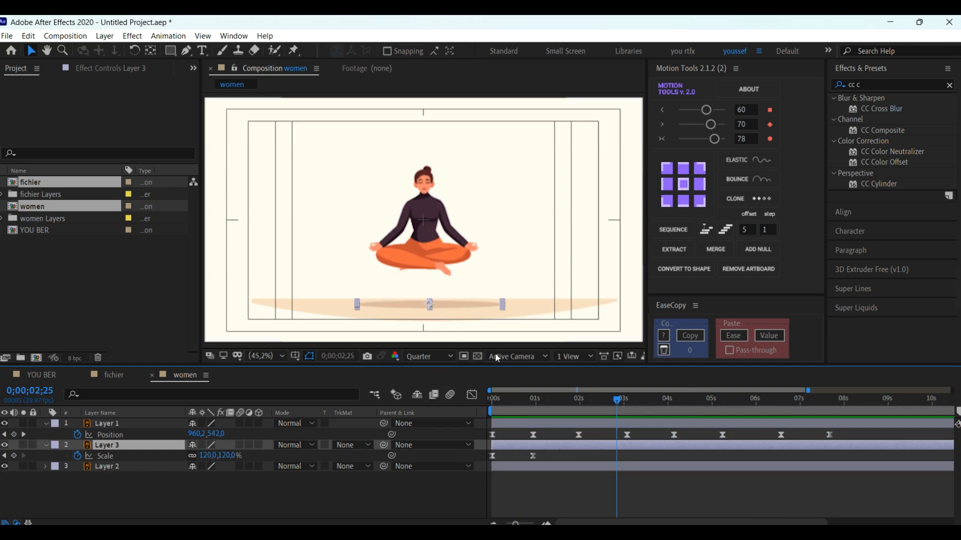
left_click_drag(589, 401, 581, 401)
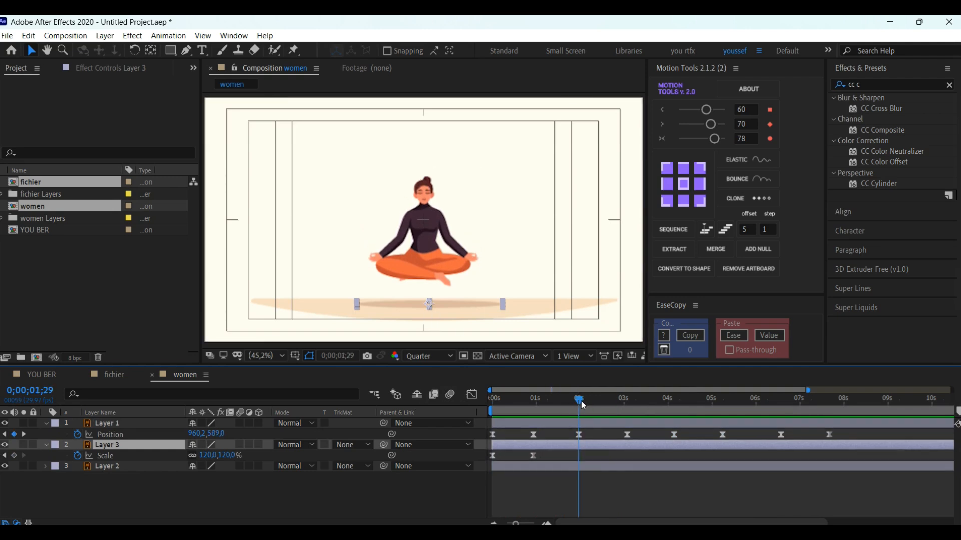
left_click(207, 456)
type("100")
key("Return")
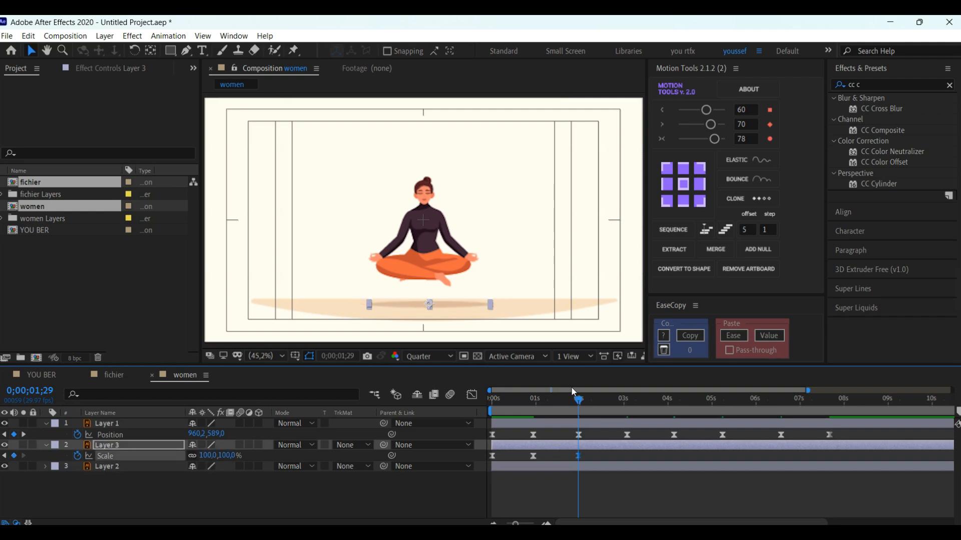
Step: Copy the shadow's second Scale keyframe and paste it at 0;00;03;02
left_click_drag(584, 405, 619, 407)
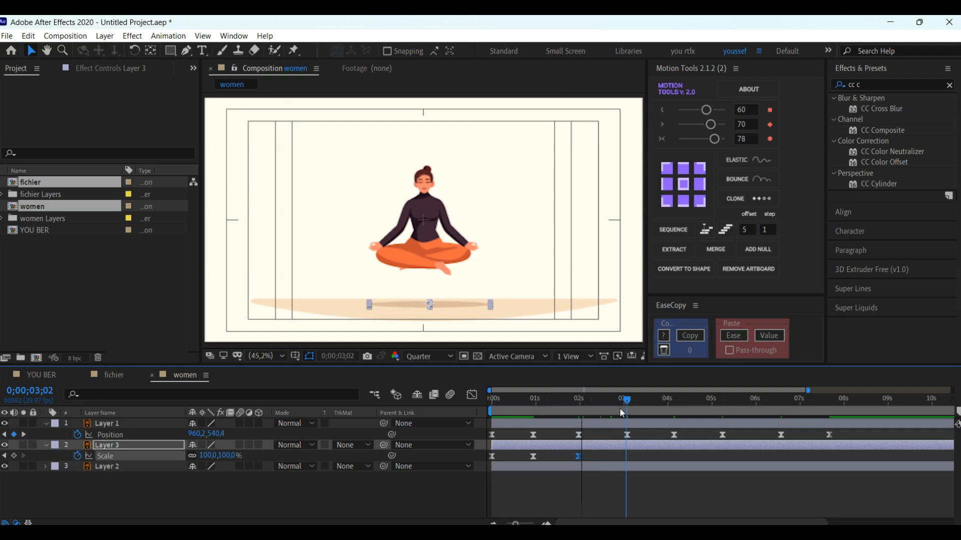
left_click(533, 455)
key("ctrl+c")
key("ctrl+v")
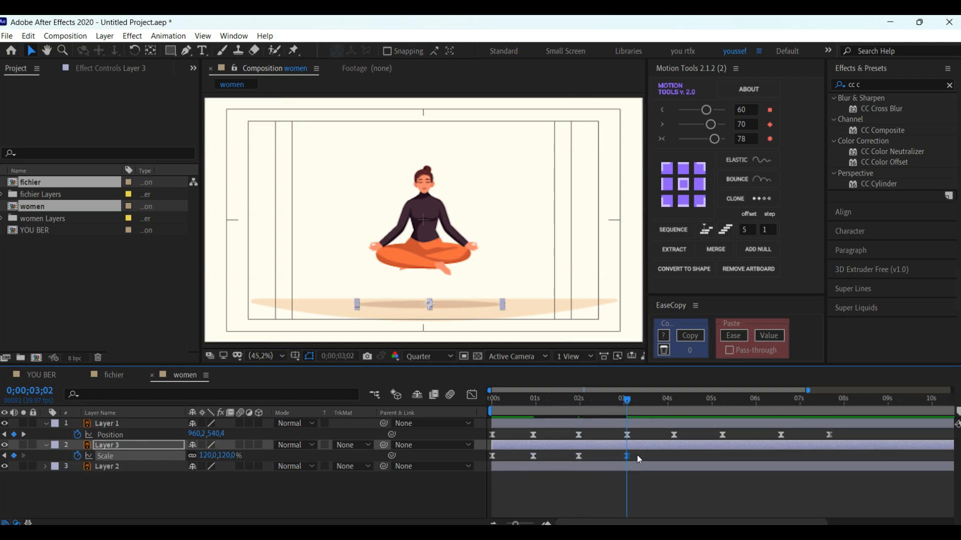
Step: Copy the shadow's last two Scale keyframes, paste them at 0;00;04;04 and 0;00;06;17, and preview the animation
left_click(579, 456, "shift")
key("k")
key("ctrl+c")
key("ctrl+v")
left_click(770, 399)
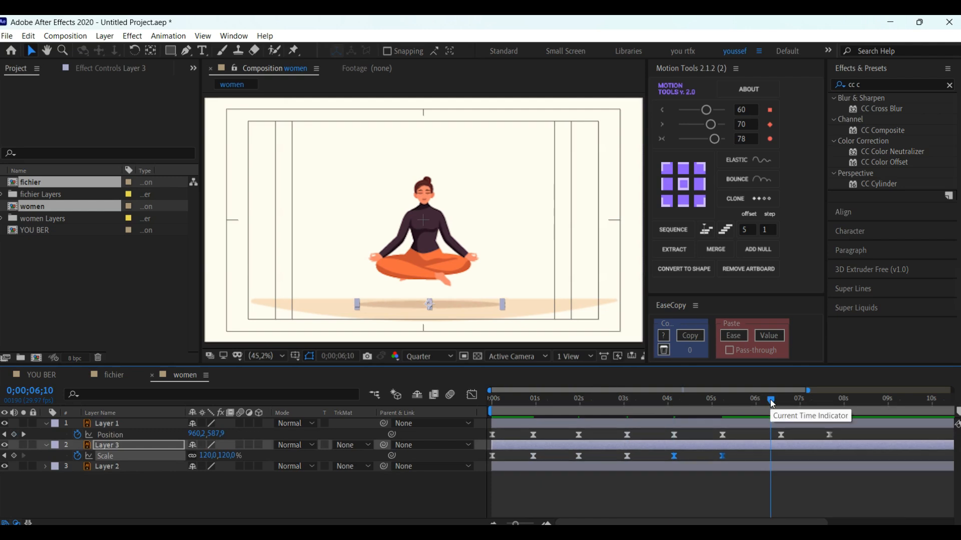
key("k")
key("ctrl+v")
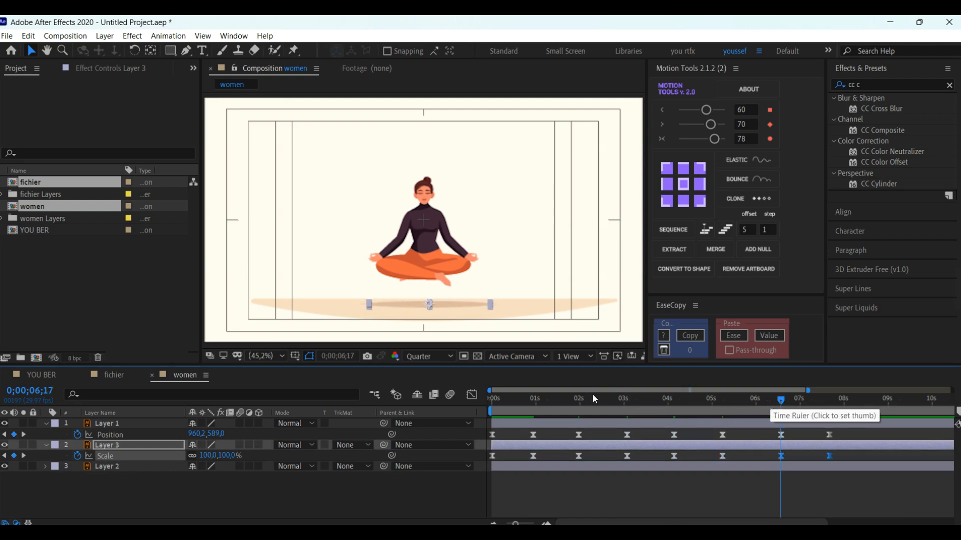
left_click_drag(588, 398, 488, 400)
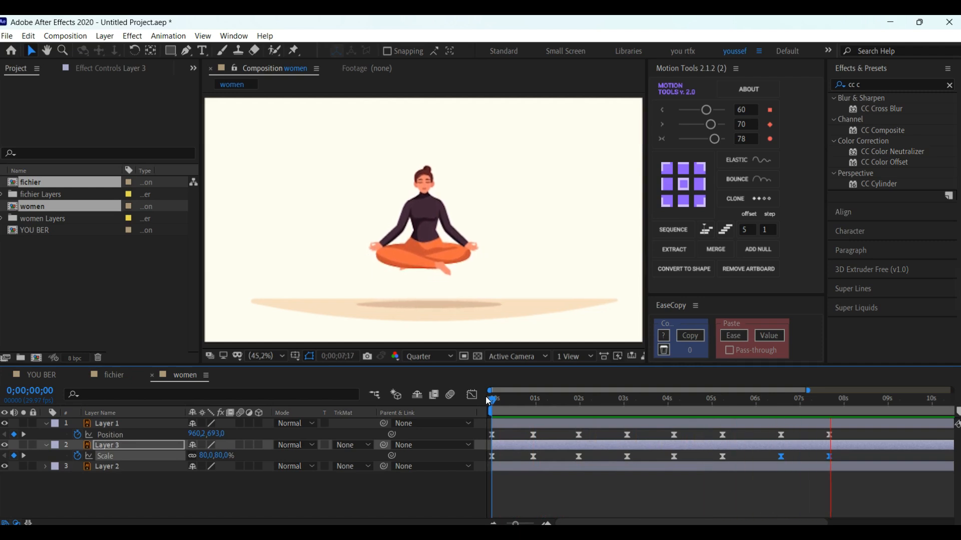
key("space")
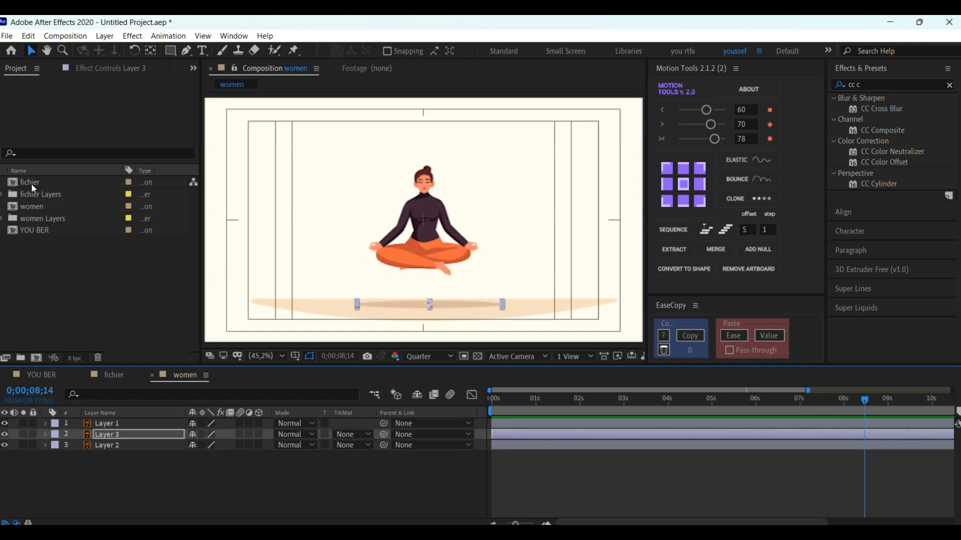
Step: Add the fichier composition as the top layer with CC Cylinder applied, and lower it in front of the woman's legs
left_click_drag(31, 183, 424, 221)
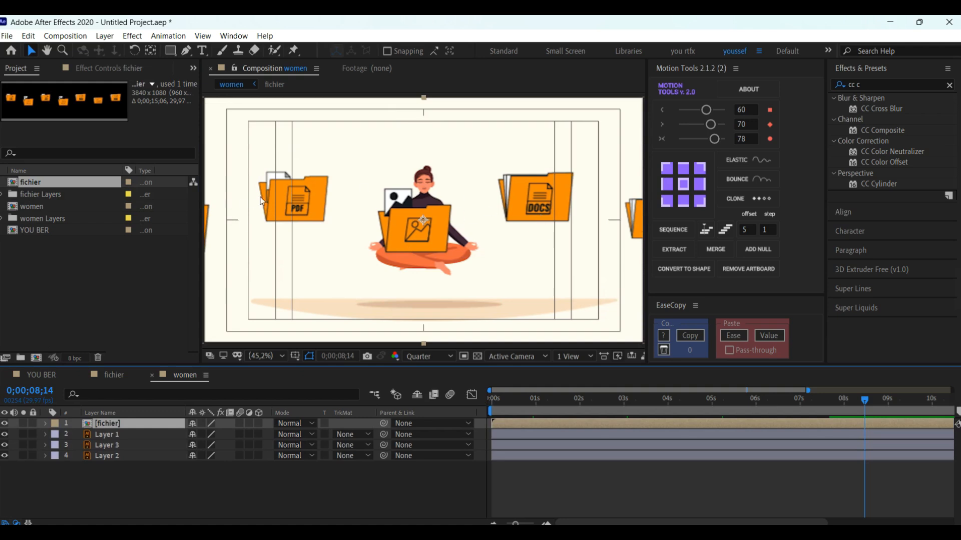
left_click(875, 183)
double_click(876, 184)
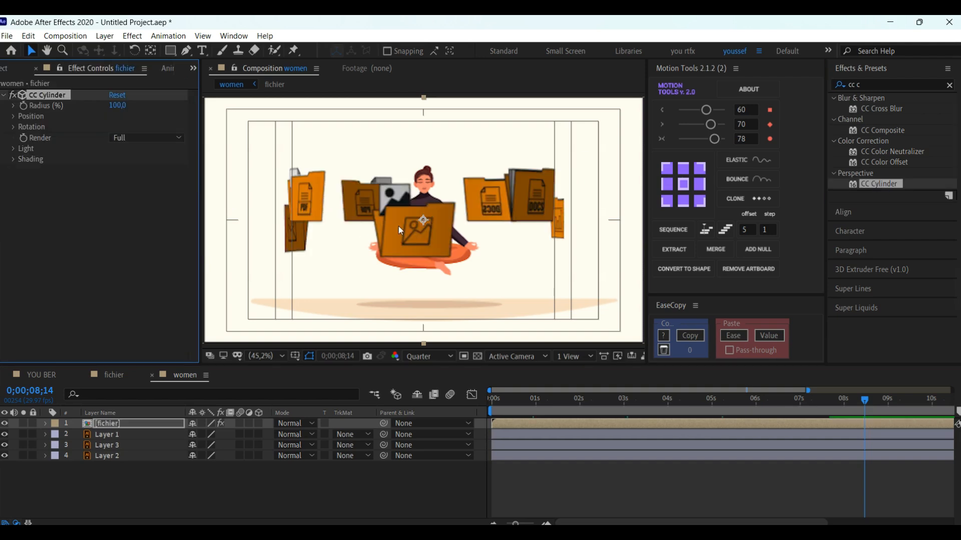
left_click_drag(399, 226, 395, 253)
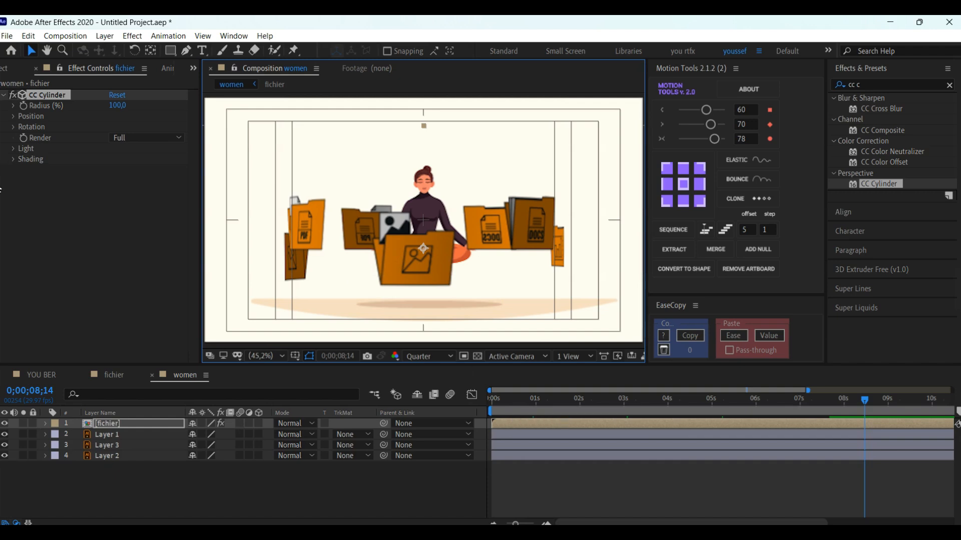
Step: Set the CC Cylinder Light Intensity to 150 and Light Height to 50 on the fichier layer
left_click(12, 152)
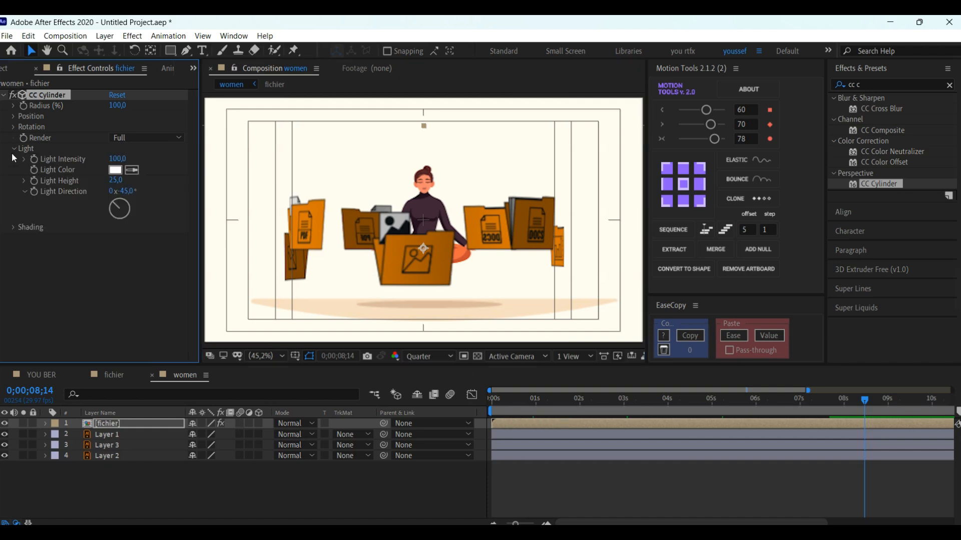
left_click(118, 158)
type("25")
key("Return")
left_click_drag(76, 162, 147, 179)
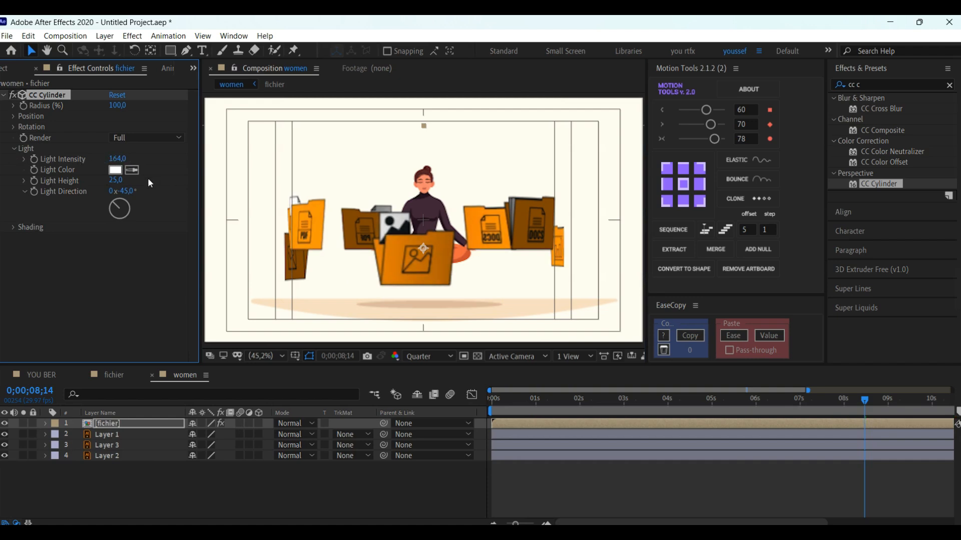
left_click(117, 160)
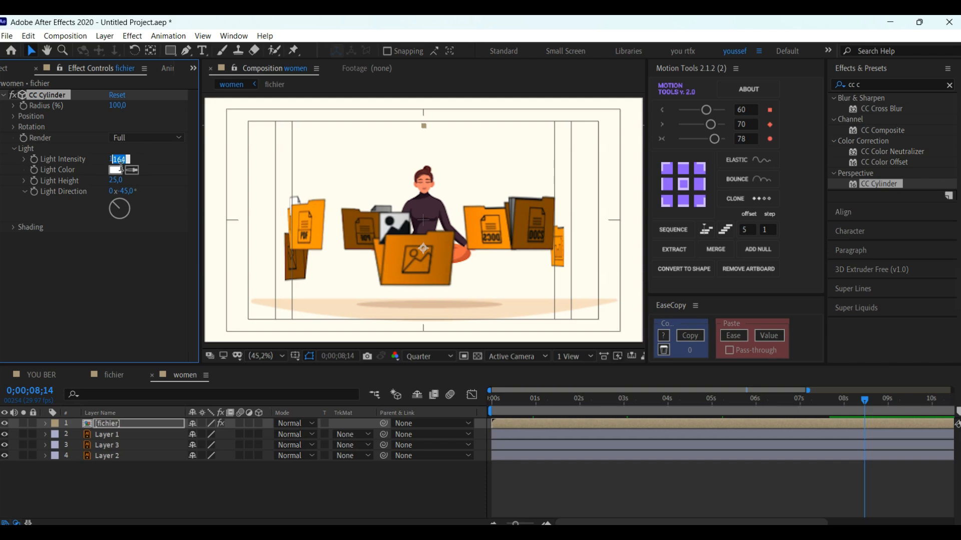
type("150")
left_click(117, 183)
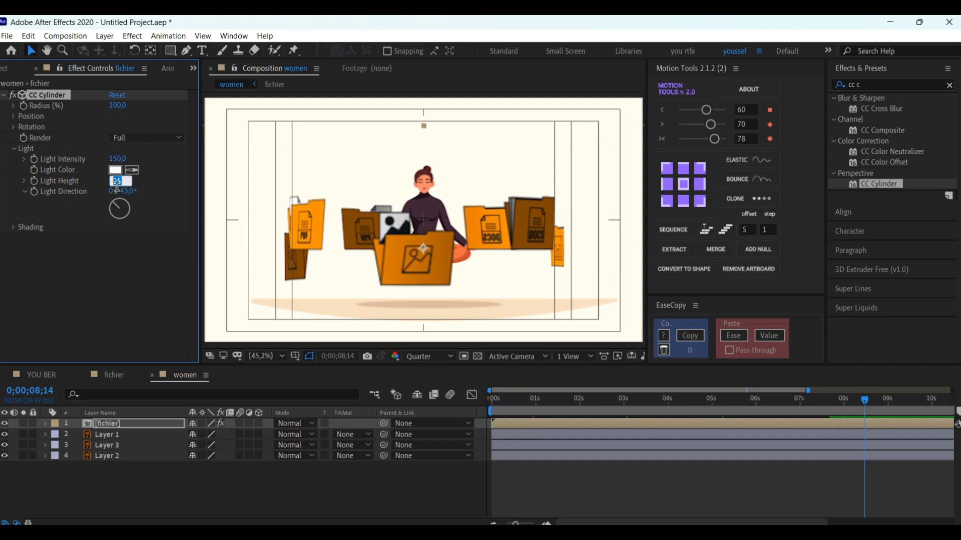
key("Return")
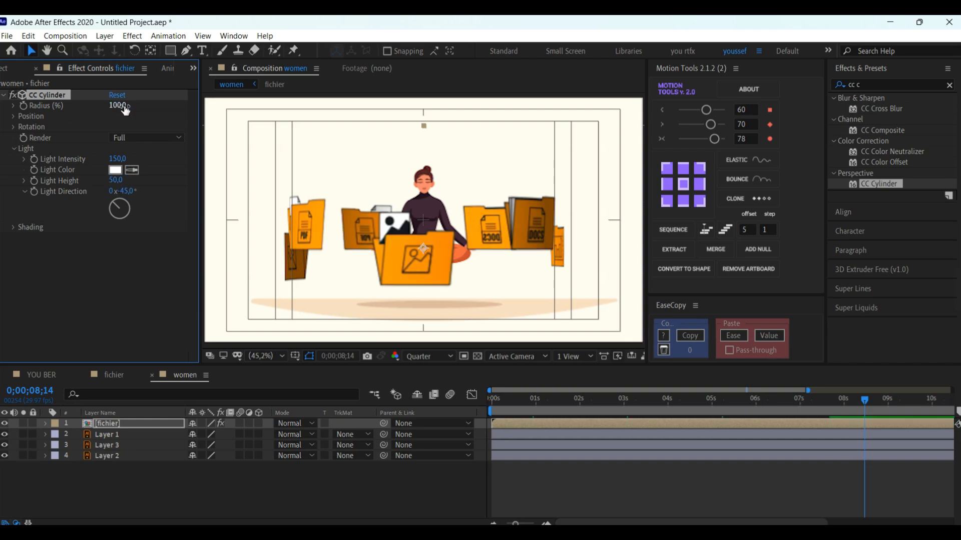
left_click_drag(117, 106, 116, 111)
left_click(13, 149)
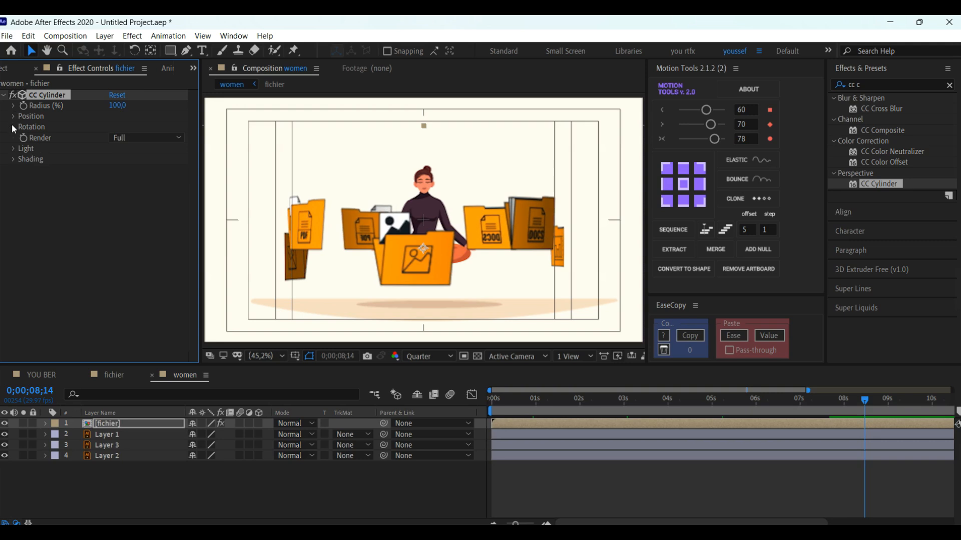
Step: Keyframe the CC Cylinder Rotation Y at 0 on the first frame and at 4 full turns at 0;00;08;00
left_click(13, 127)
left_click_drag(512, 405, 493, 408)
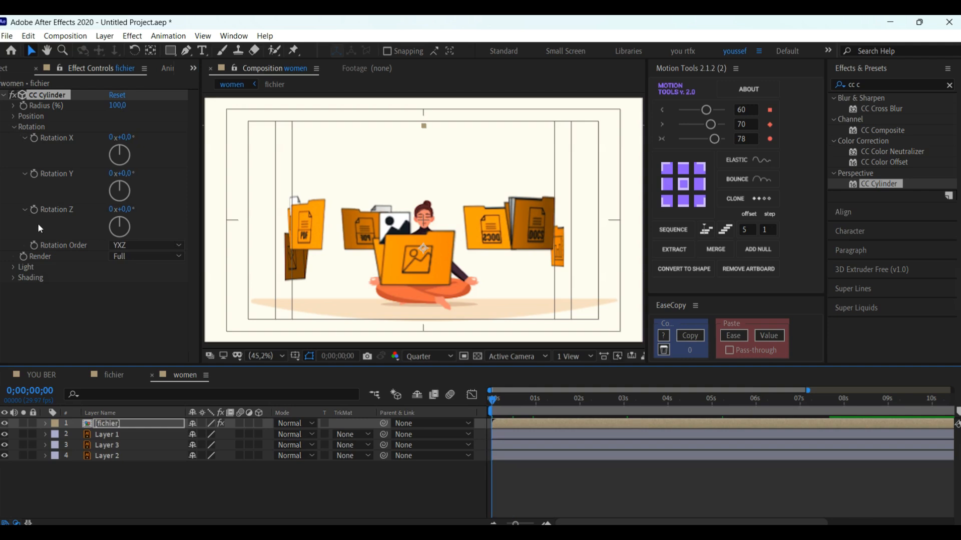
left_click(33, 178)
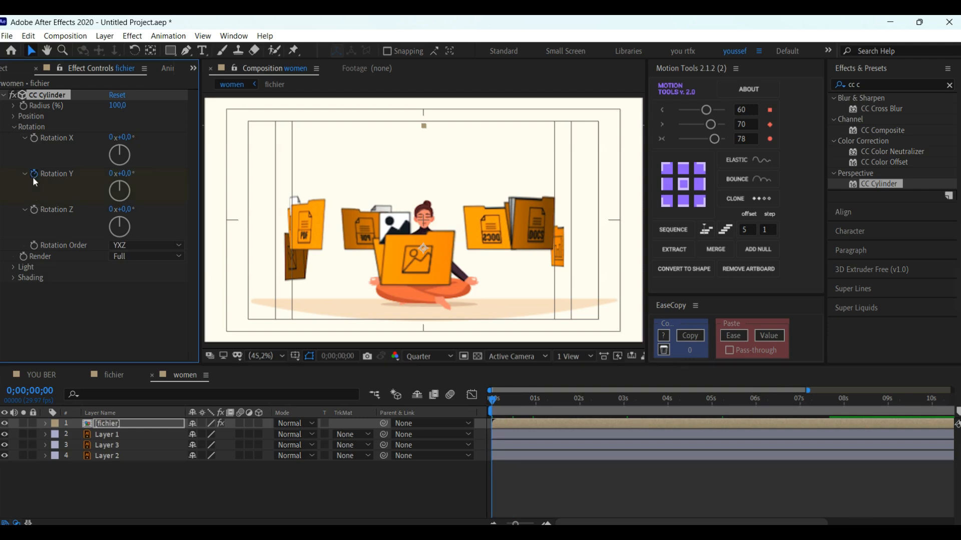
left_click_drag(589, 400, 843, 401)
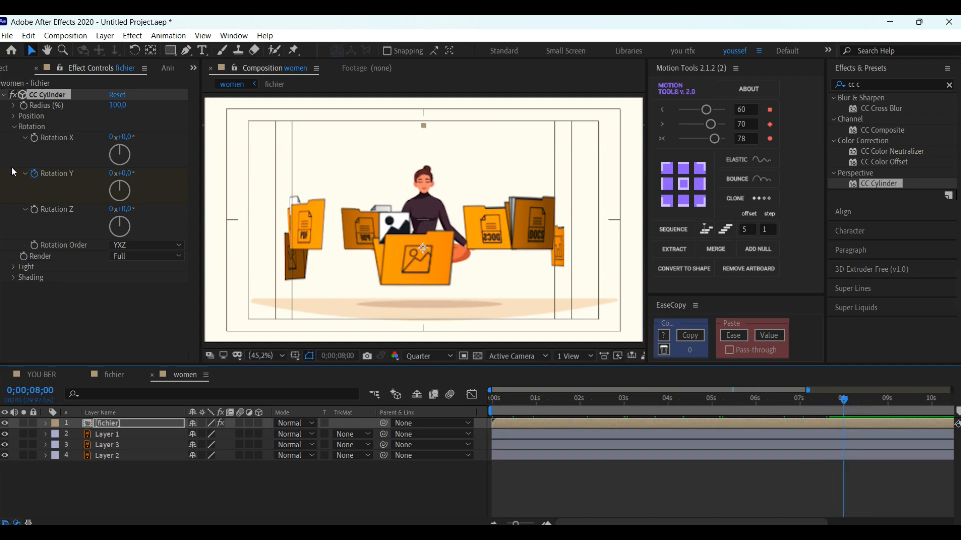
left_click(112, 175)
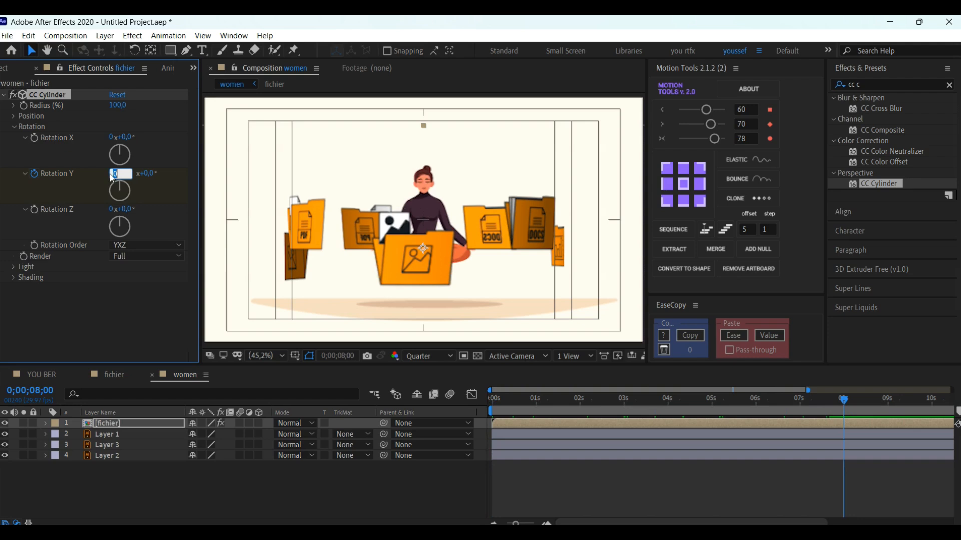
type("4")
key("Return")
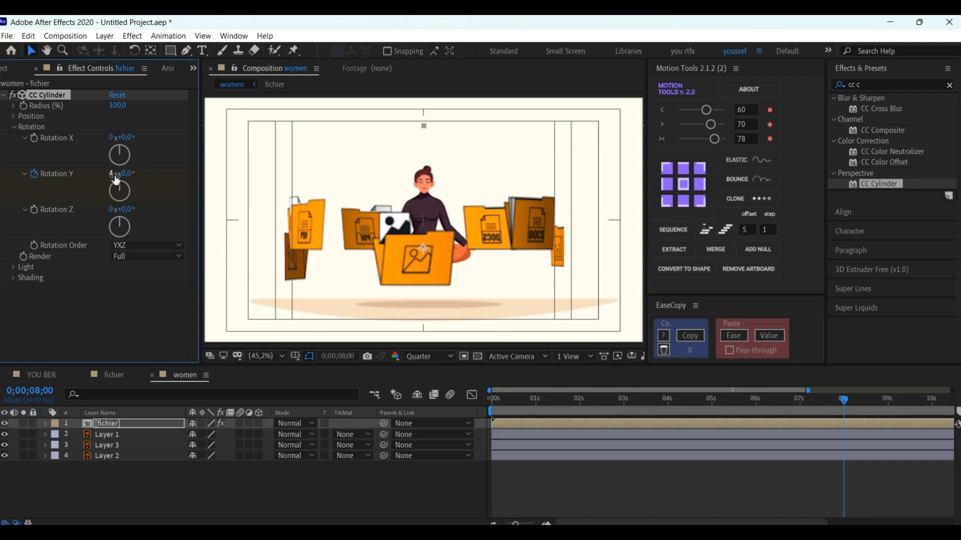
Step: Apply Easy Ease to both Rotation Y keyframes and preview the spinning folders from the start
key("u")
left_click_drag(859, 440, 495, 466)
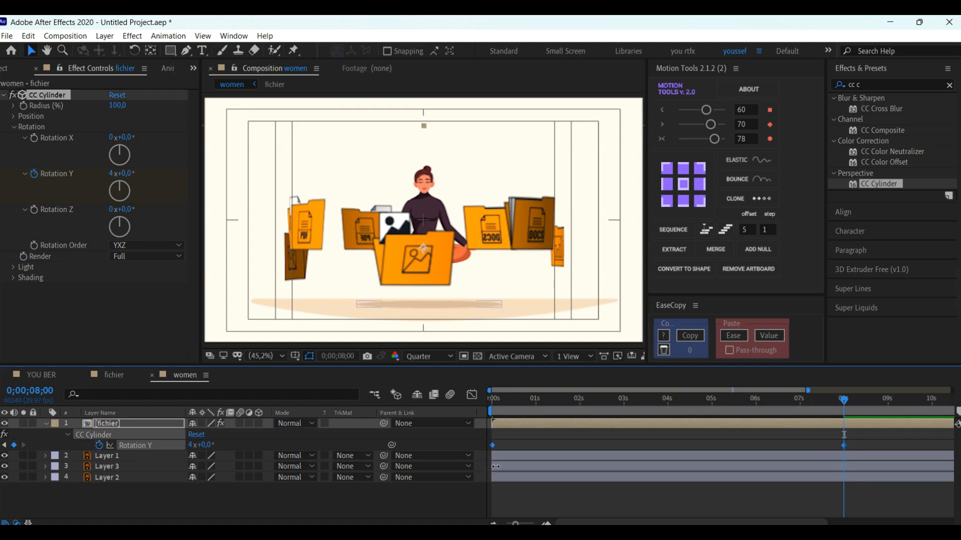
right_click(493, 448)
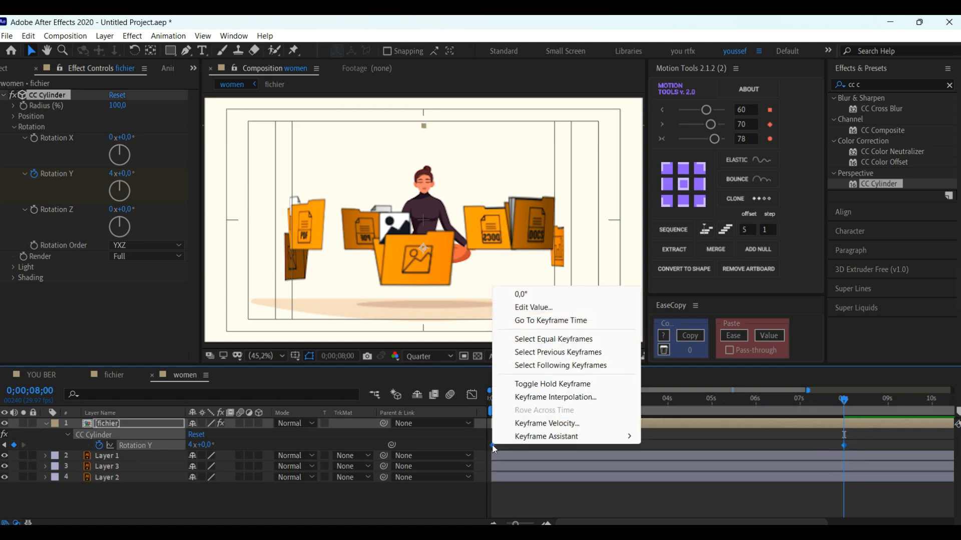
mouse_move(572, 444)
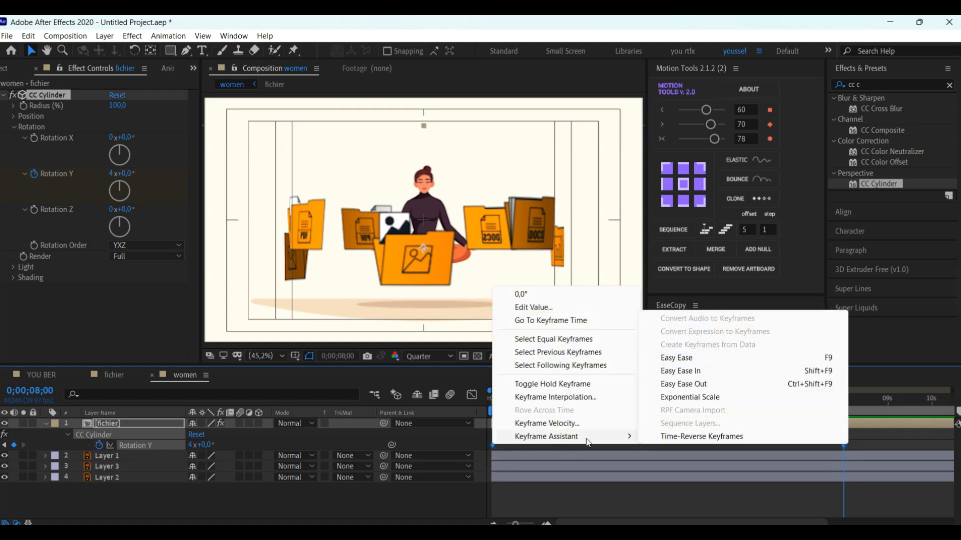
left_click(678, 359)
left_click_drag(515, 406, 446, 407)
key("space")
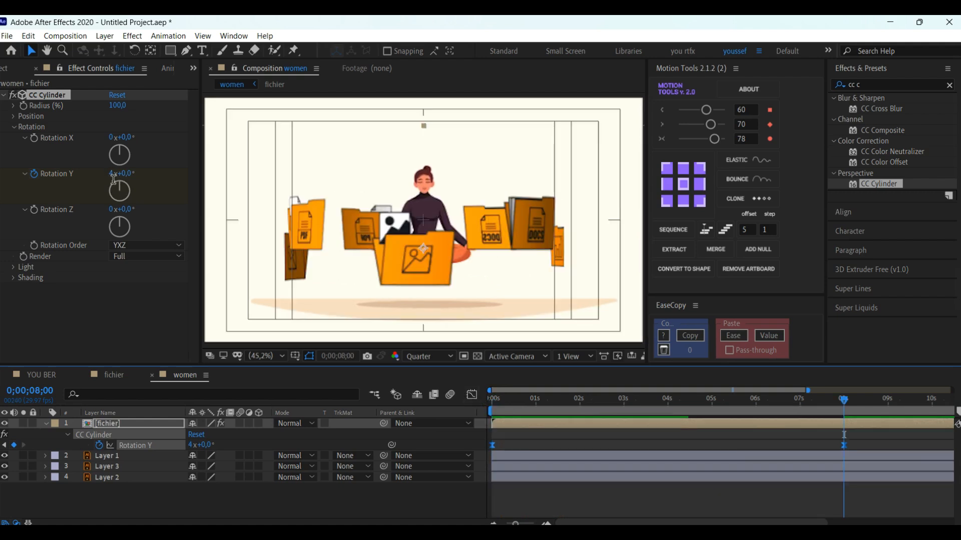
Step: Set the Rotation Y keyframe at 0;00;08;00 to 2 full turns
left_click(113, 176)
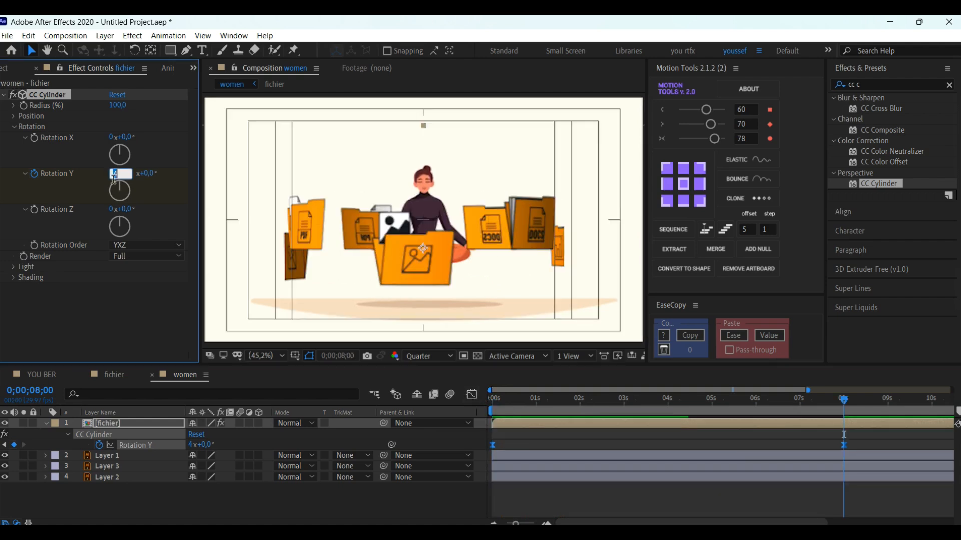
left_click(193, 445)
key("Return")
left_click(828, 492)
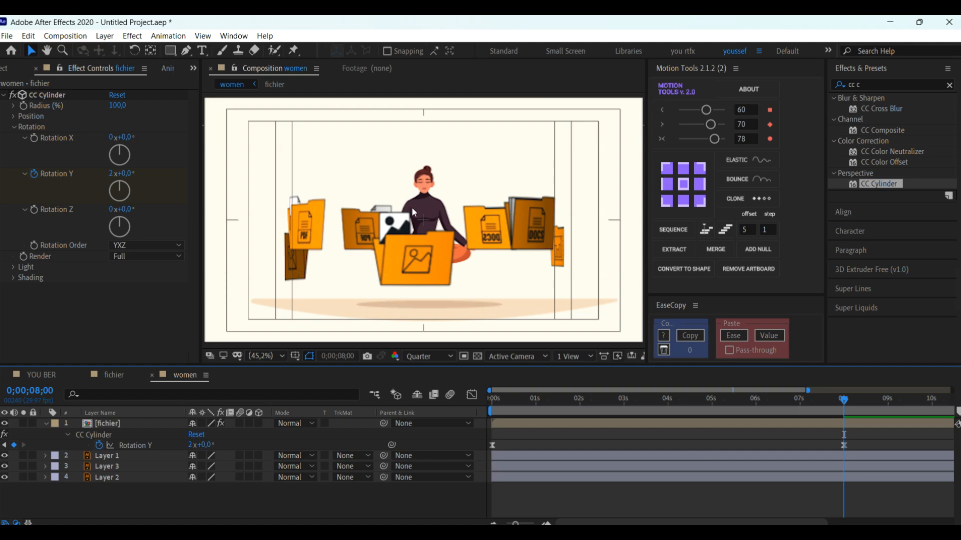
Step: Collapse the fichier layer's properties and duplicate the layer
left_click(47, 425)
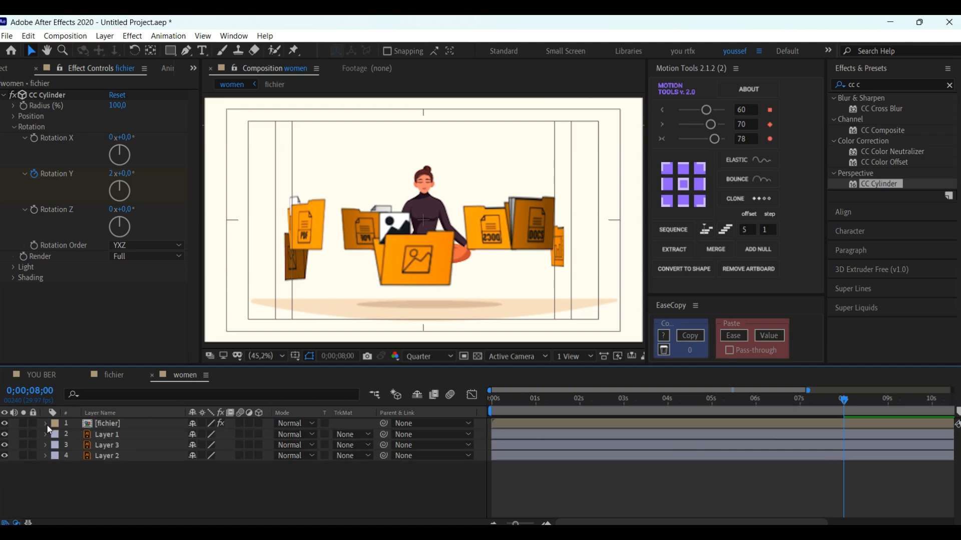
left_click(103, 425)
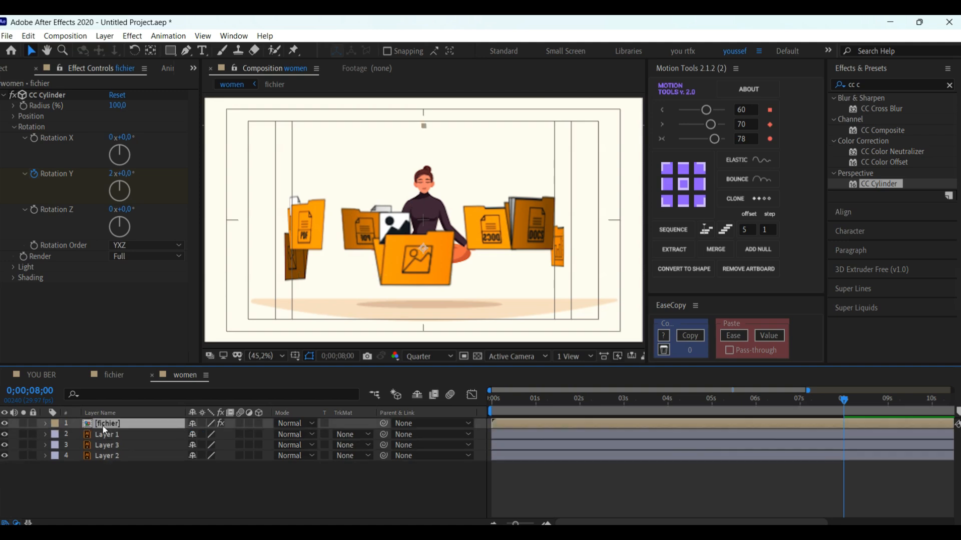
key("ctrl+d")
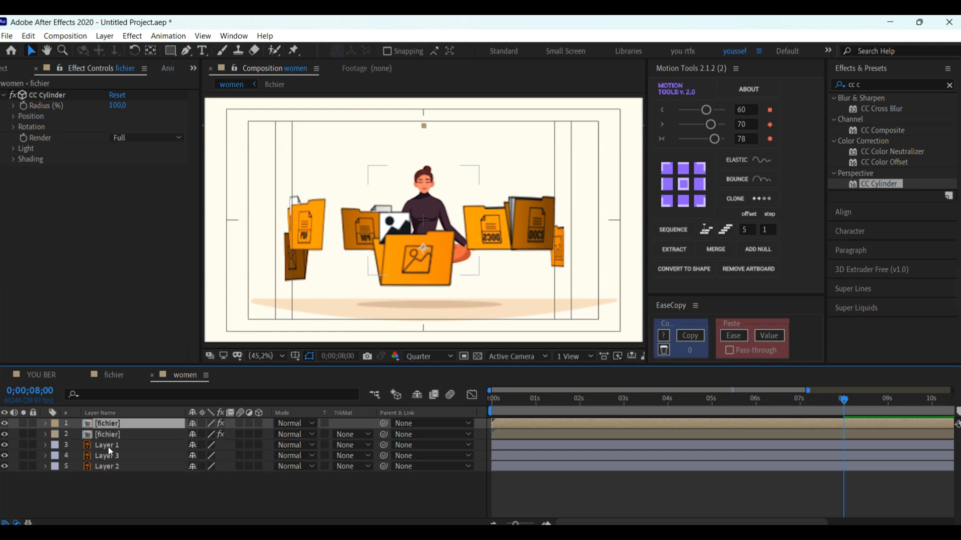
Step: Move Layer 1 between the two fichier layers and set the top fichier layer's CC Cylinder Render to Outside
left_click(108, 446)
left_click_drag(108, 447, 106, 431)
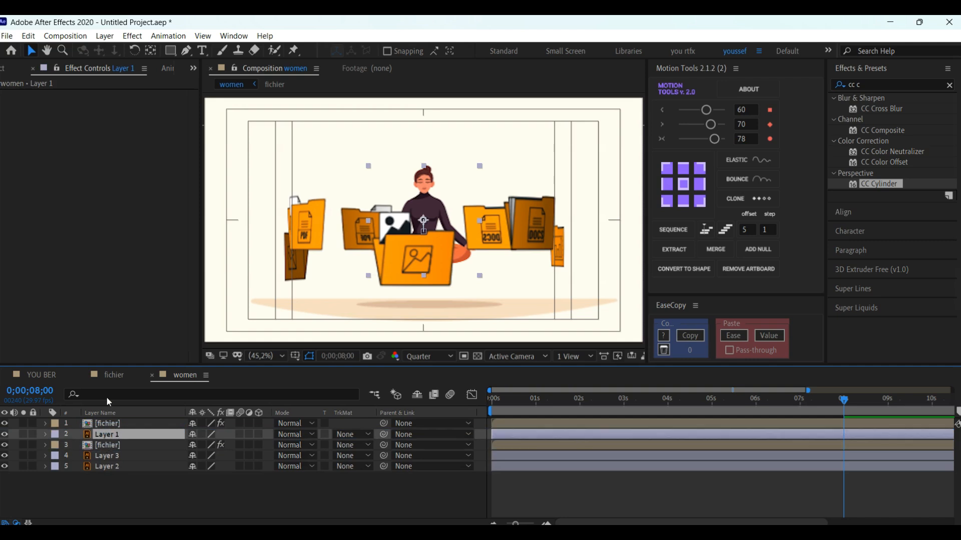
left_click(107, 424)
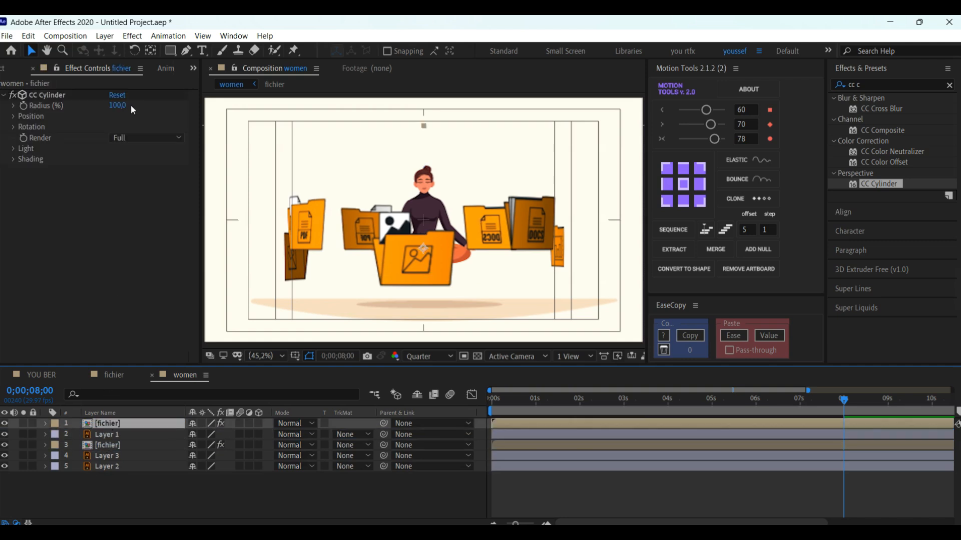
left_click(174, 137)
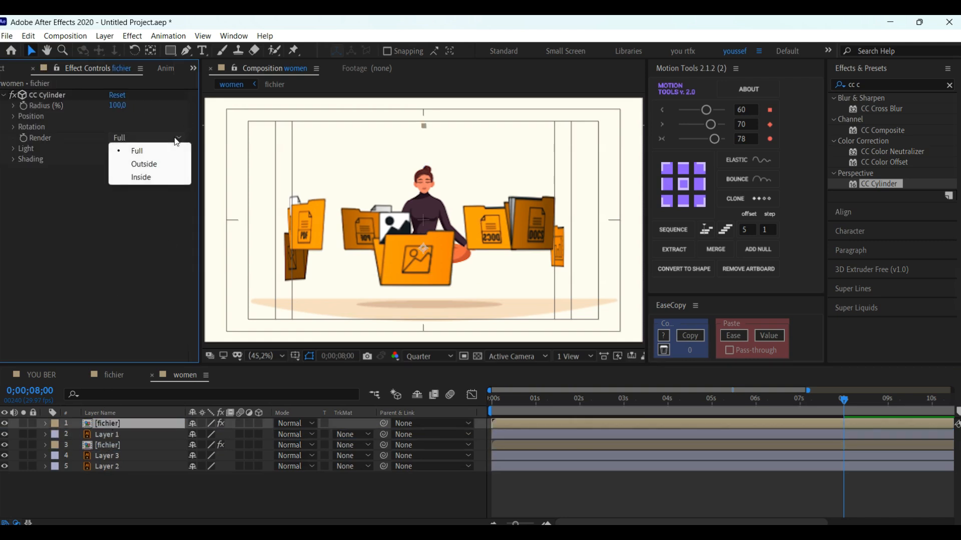
left_click(148, 168)
Step: Set the lower fichier layer's CC Cylinder Render to Inside and preview the animation from the start
left_click(122, 445)
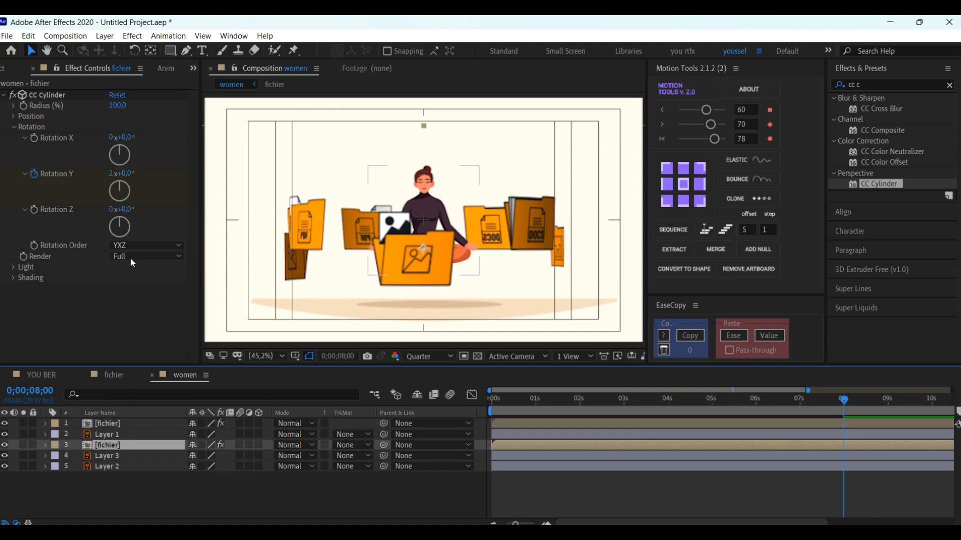
left_click(164, 257)
left_click(141, 296)
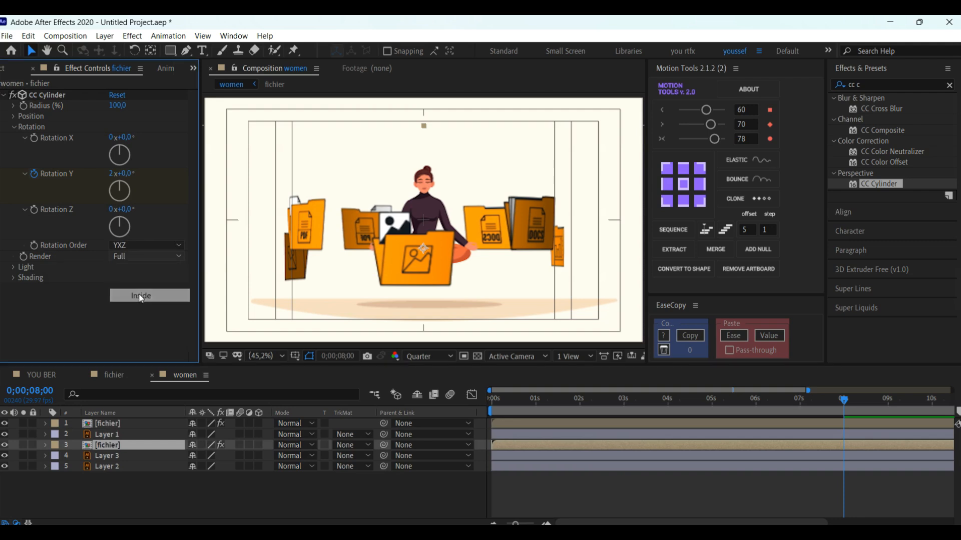
left_click_drag(534, 399, 517, 400)
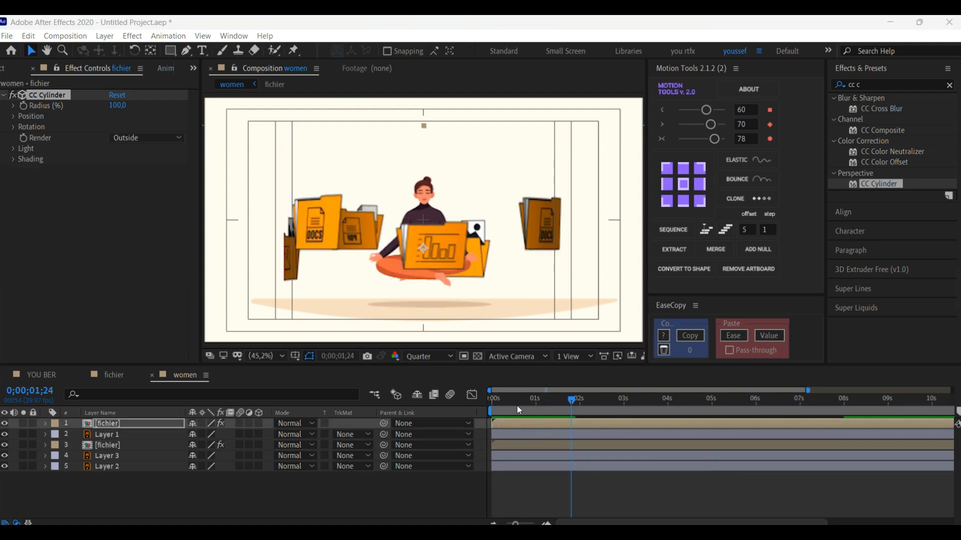
key("space")
left_click_drag(481, 406, 476, 405)
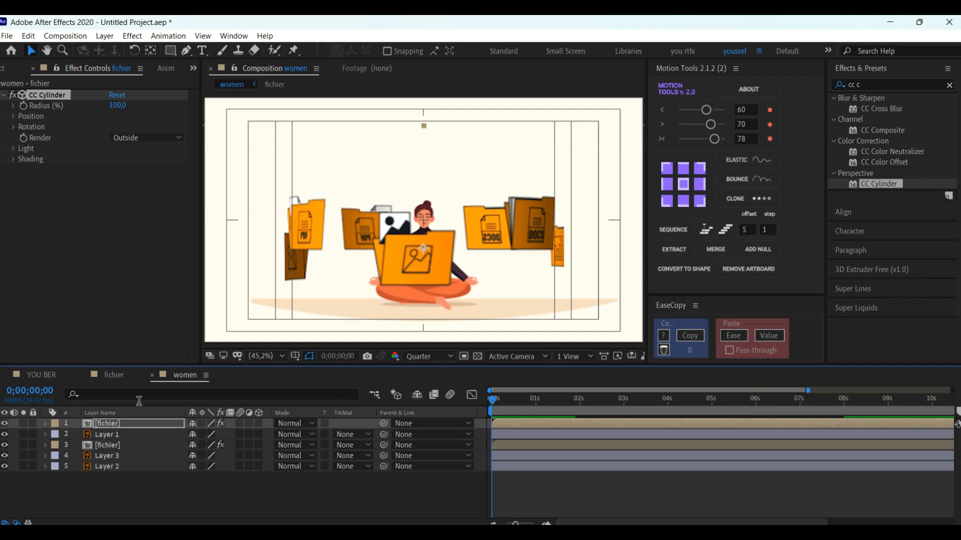
Step: Preview the animation with the top fichier layer hidden, and make that layer visible again
left_click(4, 423)
key("space")
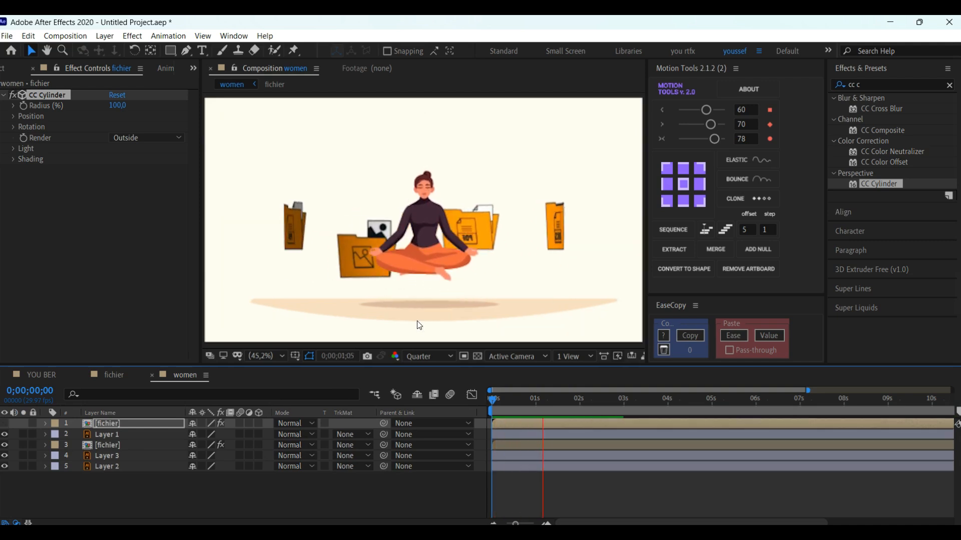
left_click(5, 424)
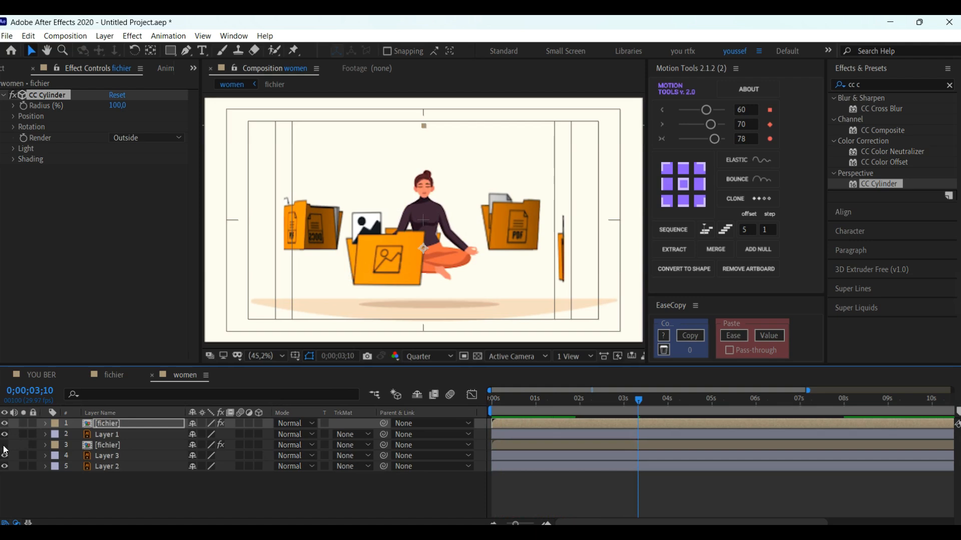
Step: Preview the folders with only the lower fichier layer hidden, and make that layer visible again
key("space")
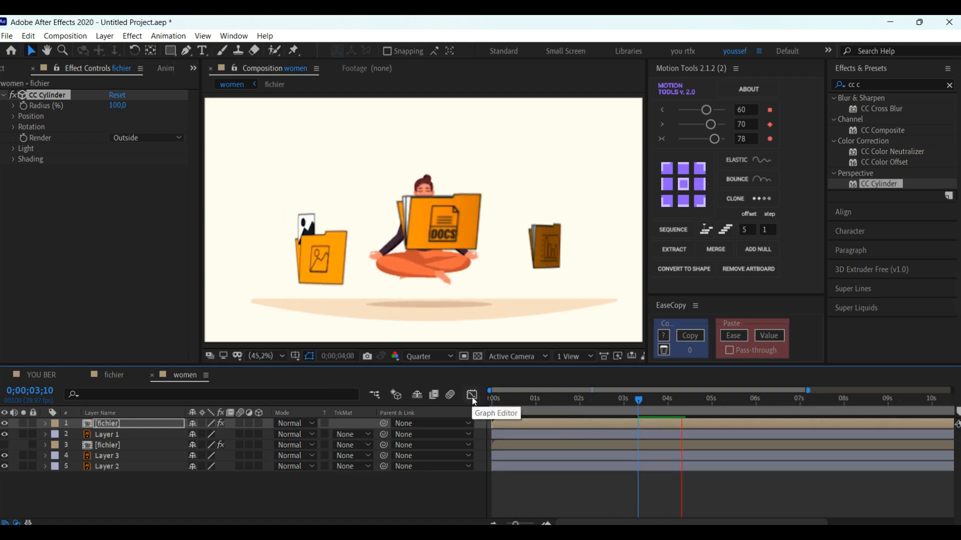
key("space")
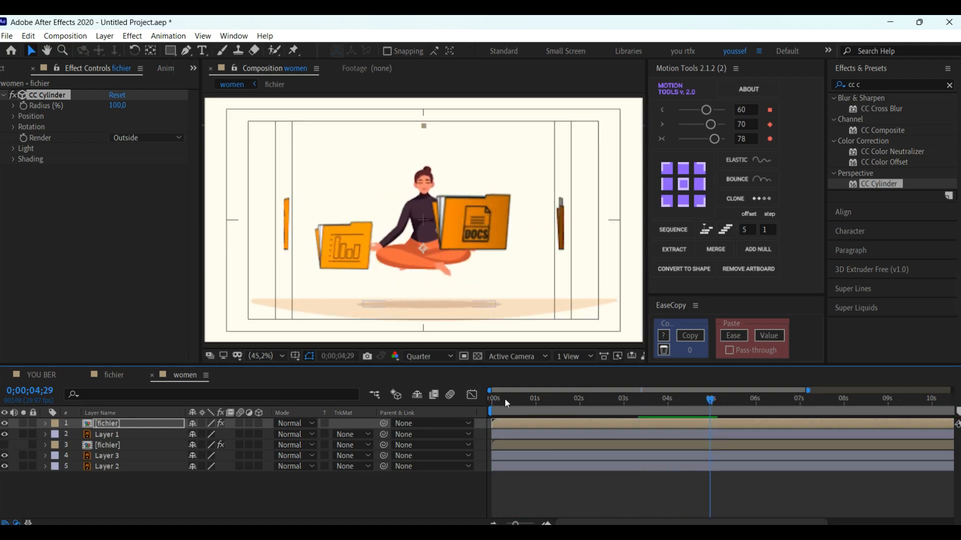
left_click(507, 399)
left_click_drag(506, 399, 474, 397)
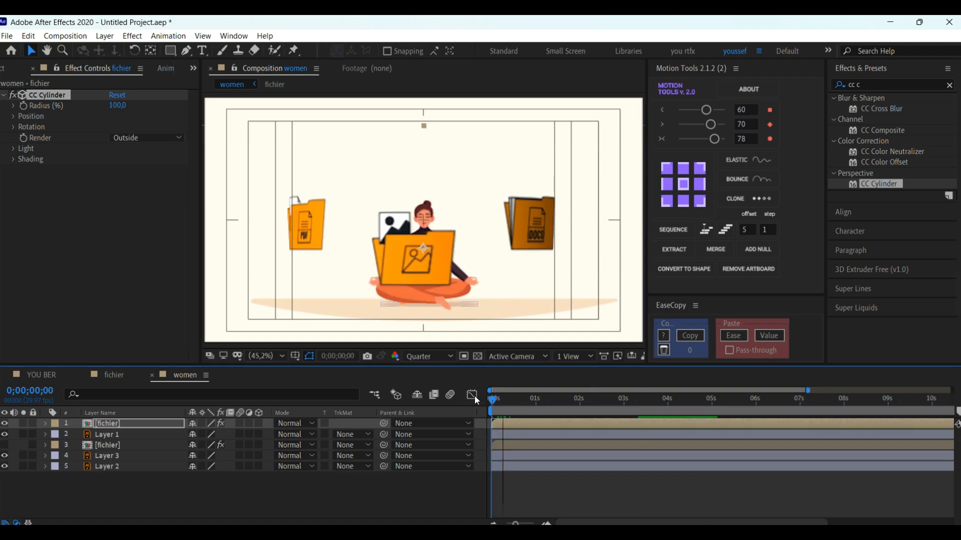
key("space")
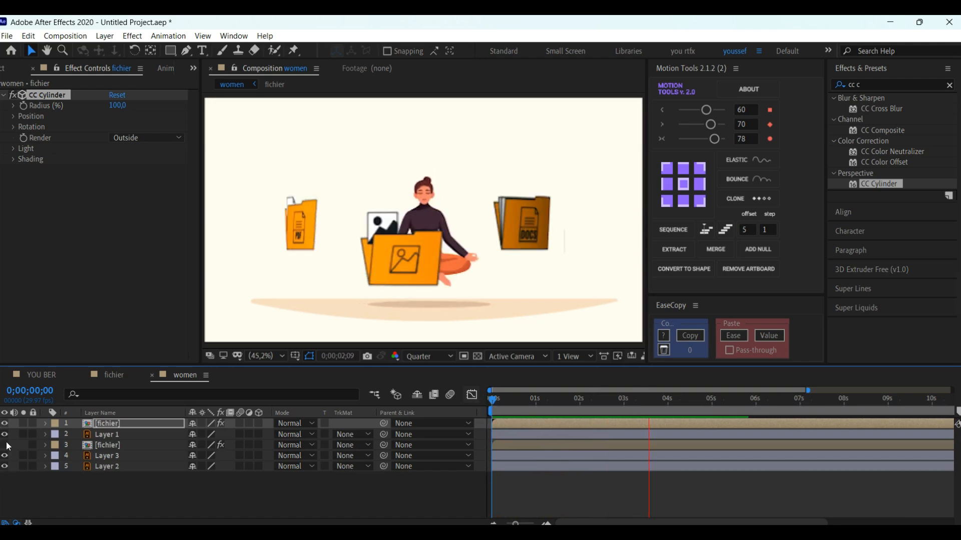
key("space")
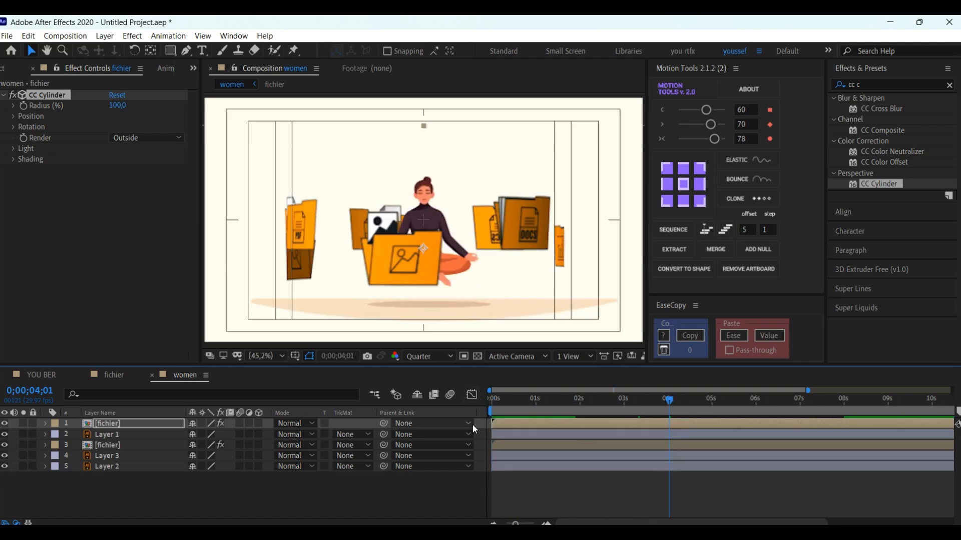
Step: Play the women composition from the first frame with both fichier layers visible
left_click_drag(507, 402, 479, 401)
key("space")
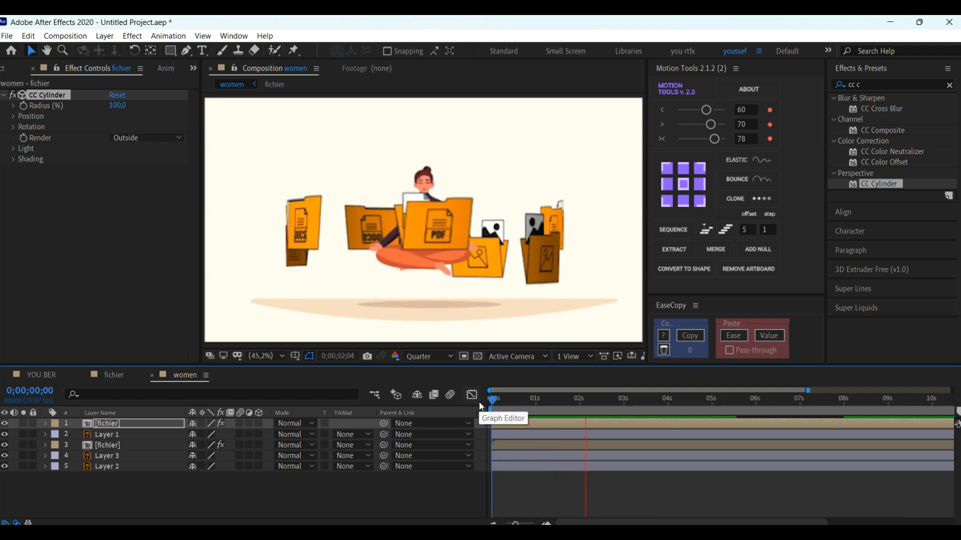
key("space")
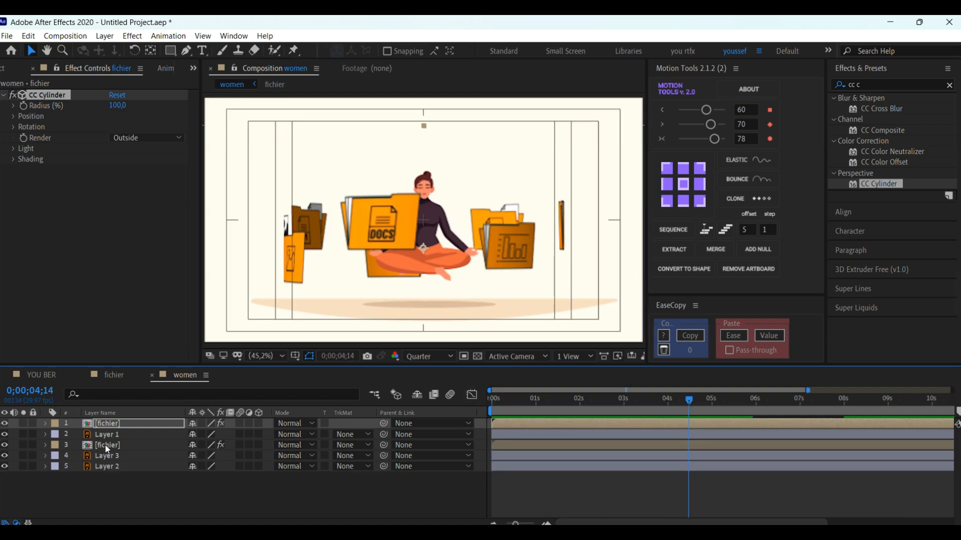
Step: Parent both fichier layers to a new null using Motion Tools and keyframe the null's Position at 0;00;02;00
left_click(108, 446)
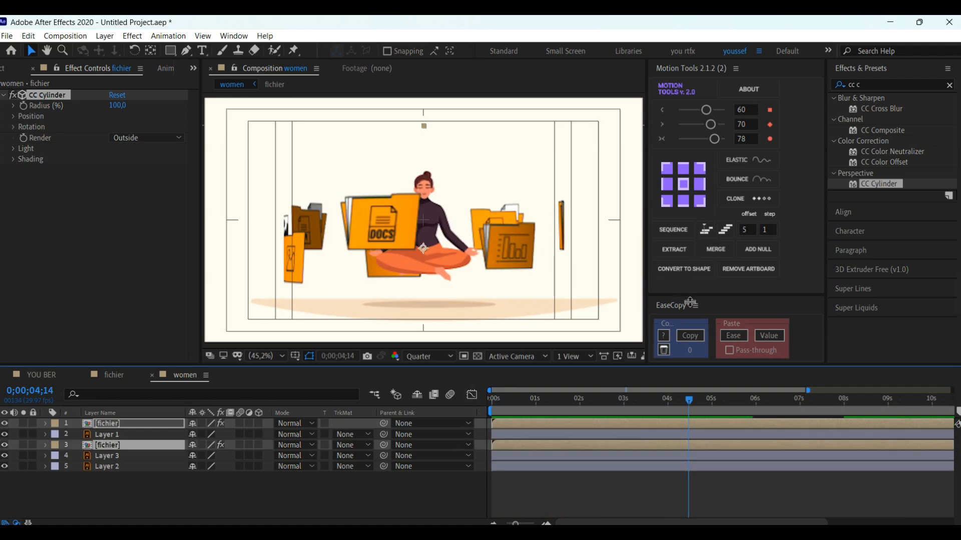
left_click(755, 255)
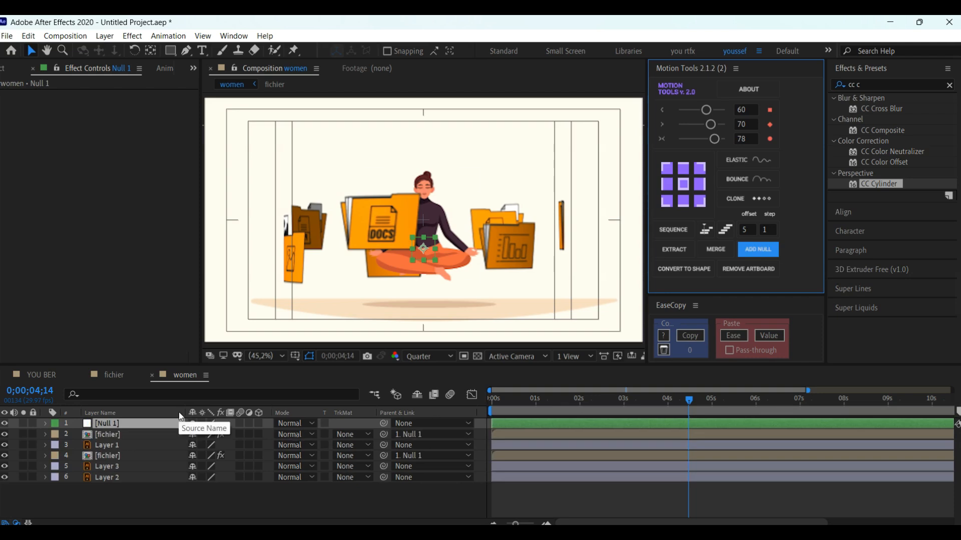
key("p")
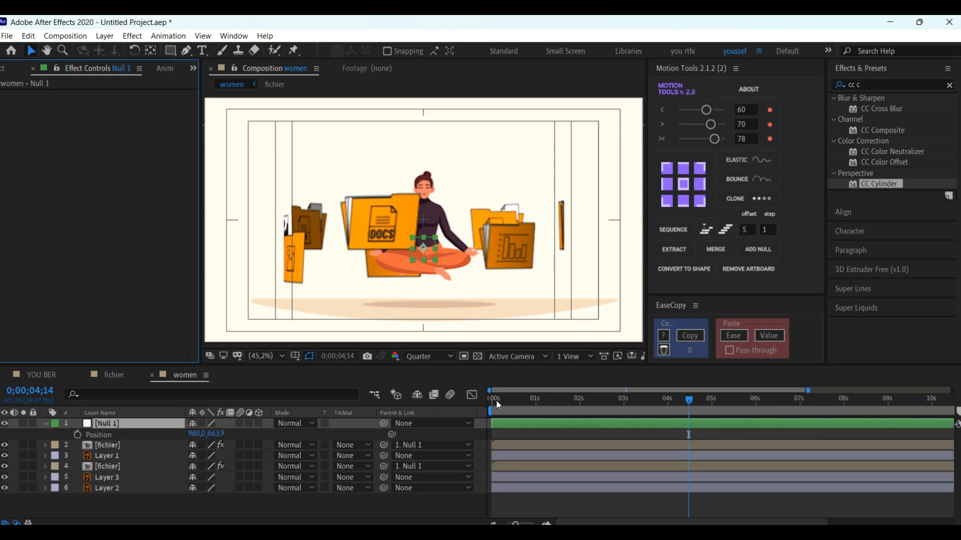
left_click_drag(499, 401, 580, 407)
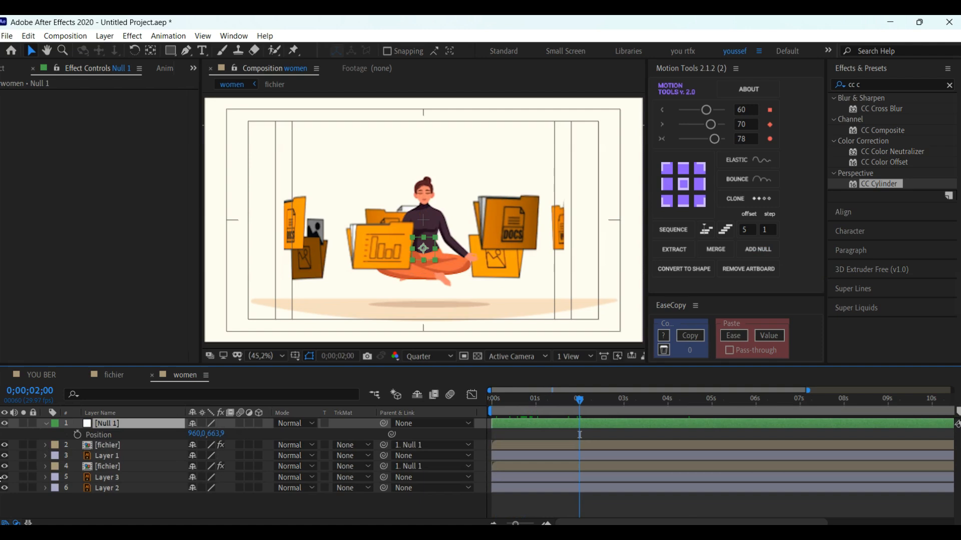
left_click(77, 435)
Step: At 0;00;01;01, move the null straight down to about 960, 1373.9 so the folders leave the frame, and ease both Position keyframes
left_click_drag(555, 393, 537, 395)
left_click_drag(422, 248, 438, 414)
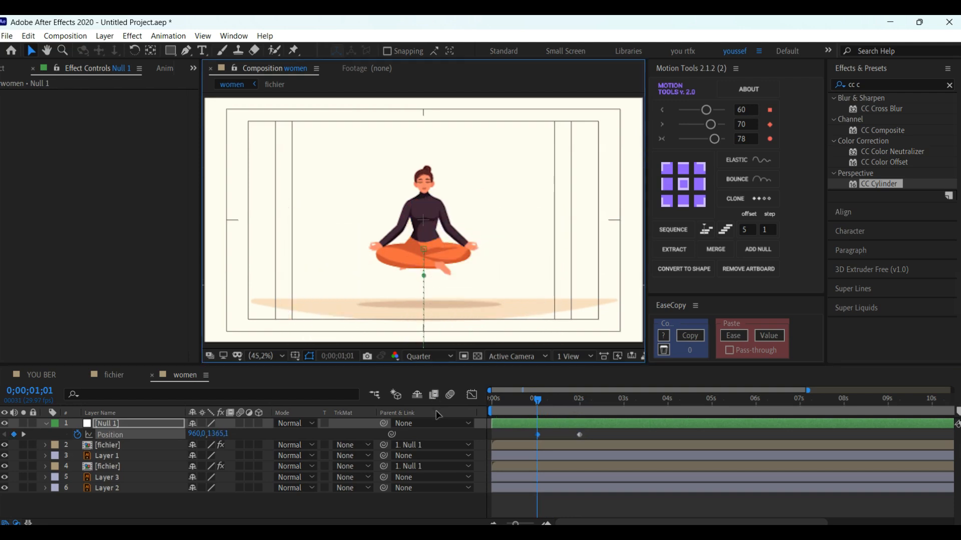
left_click_drag(520, 434, 603, 453)
left_click(712, 124)
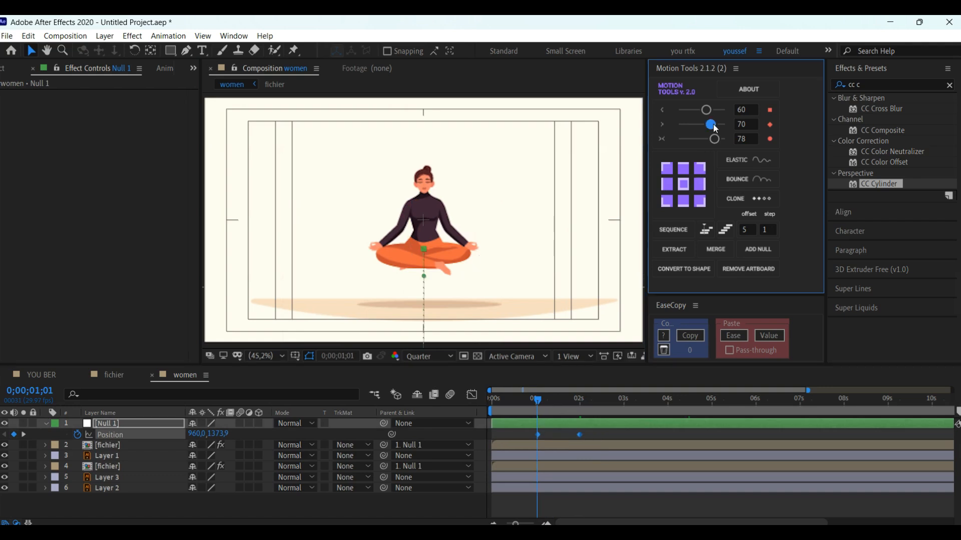
Step: Shift both of the null's Position keyframes about 12 frames earlier and preview the folders rising from the first frame
left_click(522, 403)
left_click_drag(535, 425, 546, 403)
key("space")
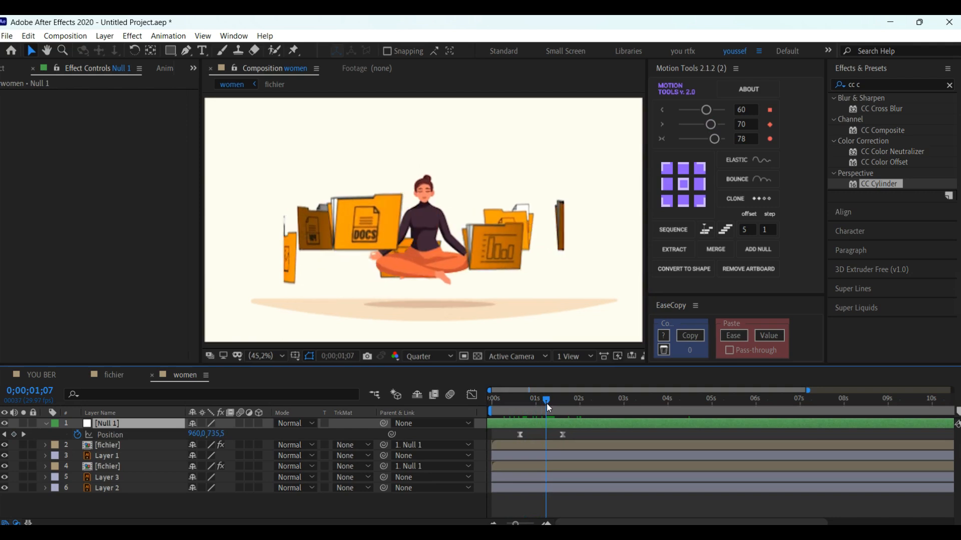
left_click(491, 398)
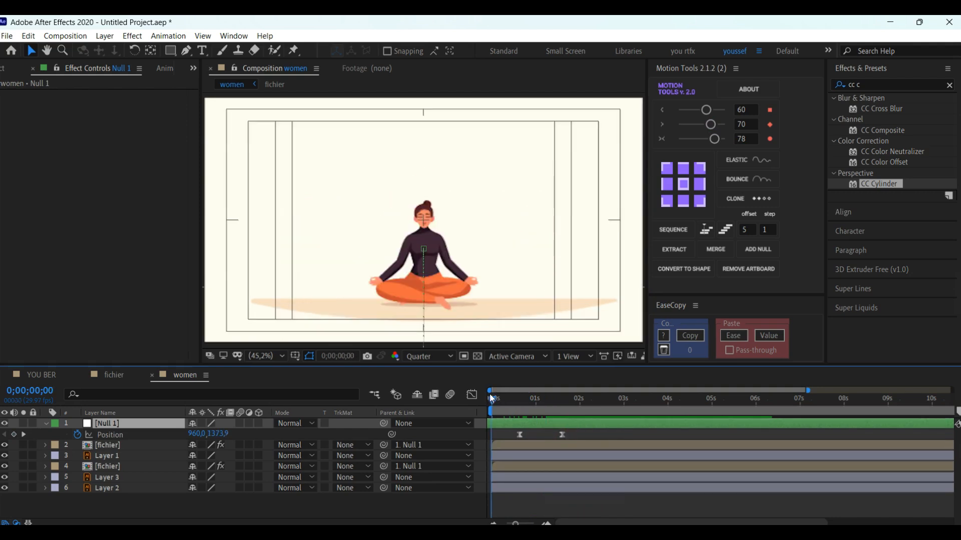
key("space")
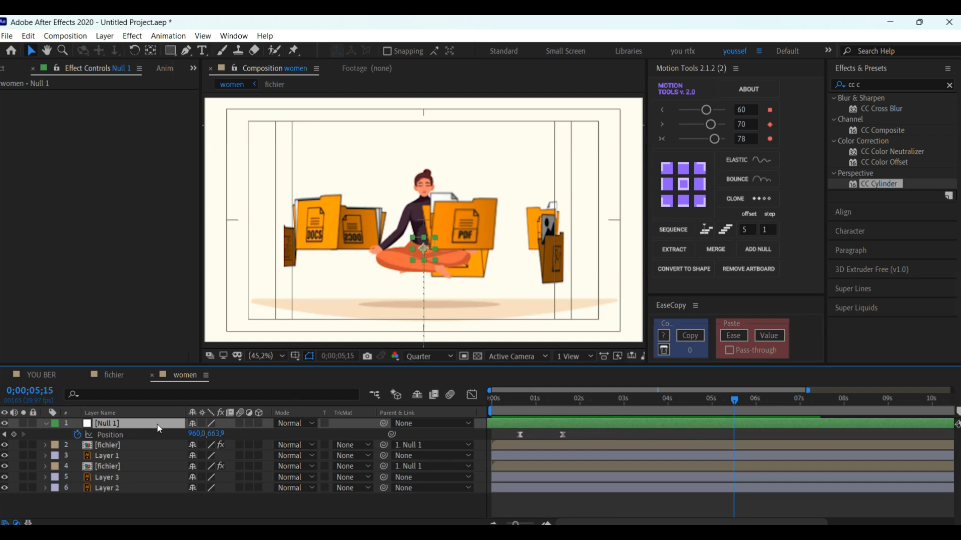
Step: Scale the null down to 63% to shrink the folder ring and preview the animation from the start
key("s")
left_click(224, 434)
left_click_drag(225, 435, 211, 434)
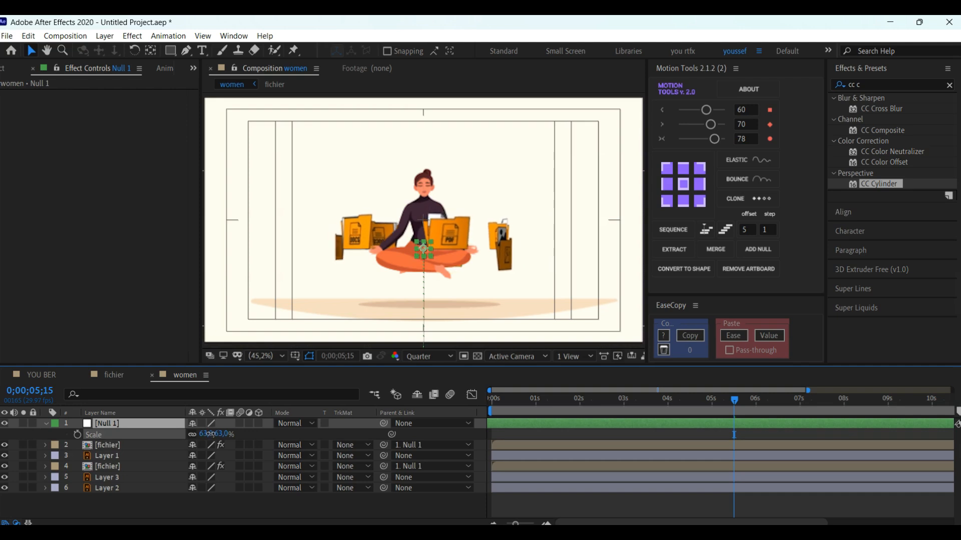
left_click(524, 405)
key("space")
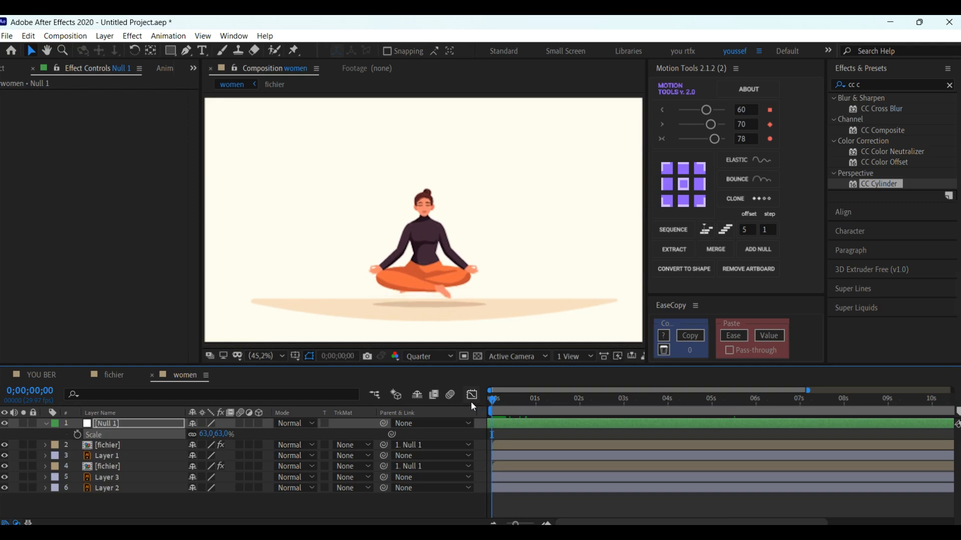
left_click_drag(510, 402, 483, 404)
key("space")
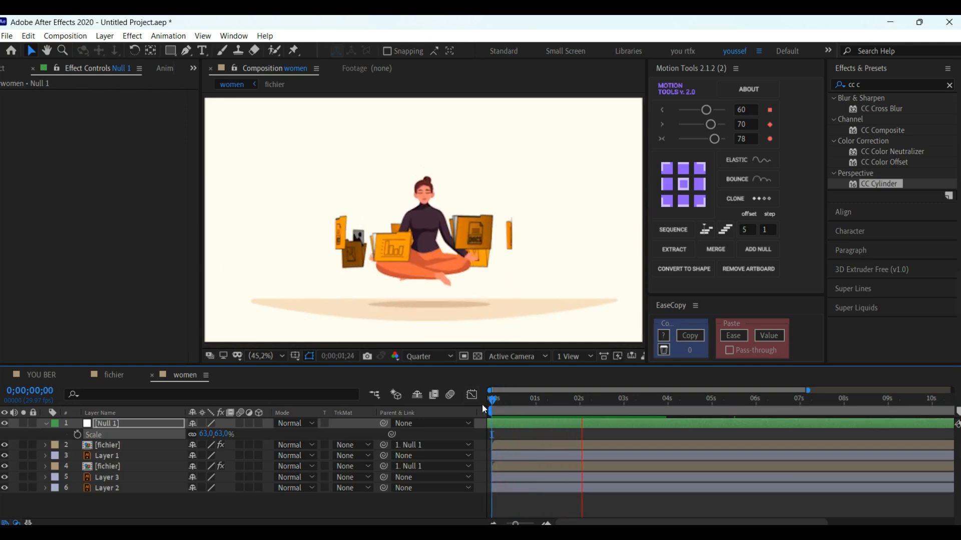
Step: End the work area at 0;00;07;02 and trim the women composition to it
left_click_drag(482, 405, 802, 403)
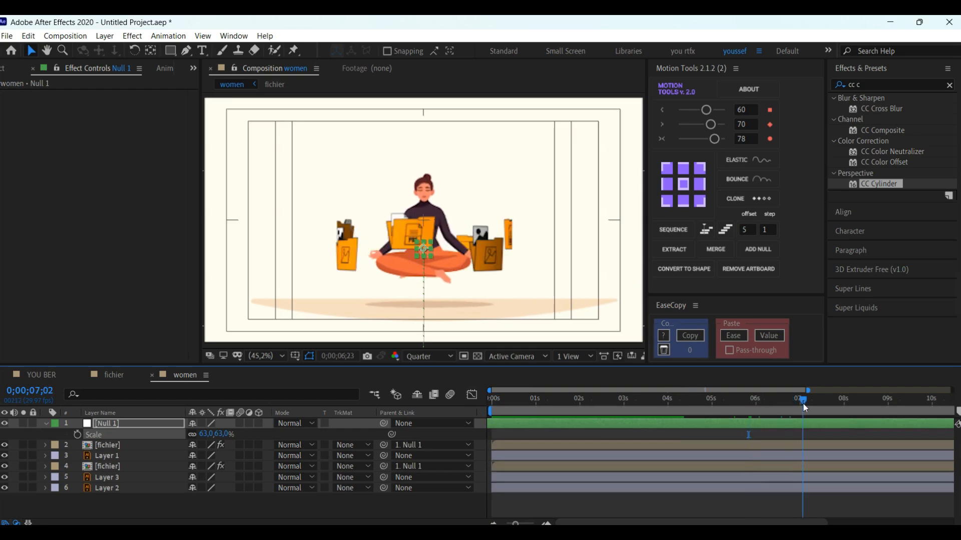
key("n")
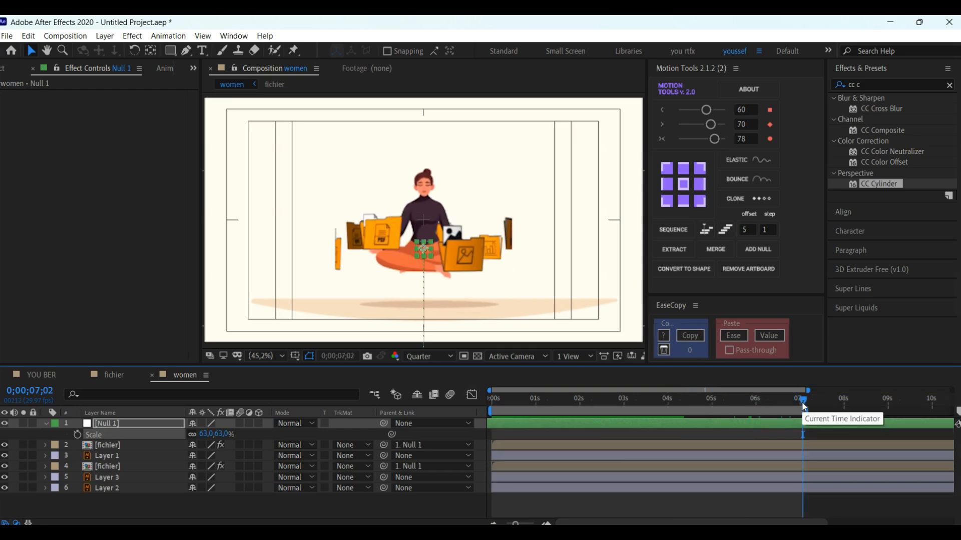
right_click(760, 415)
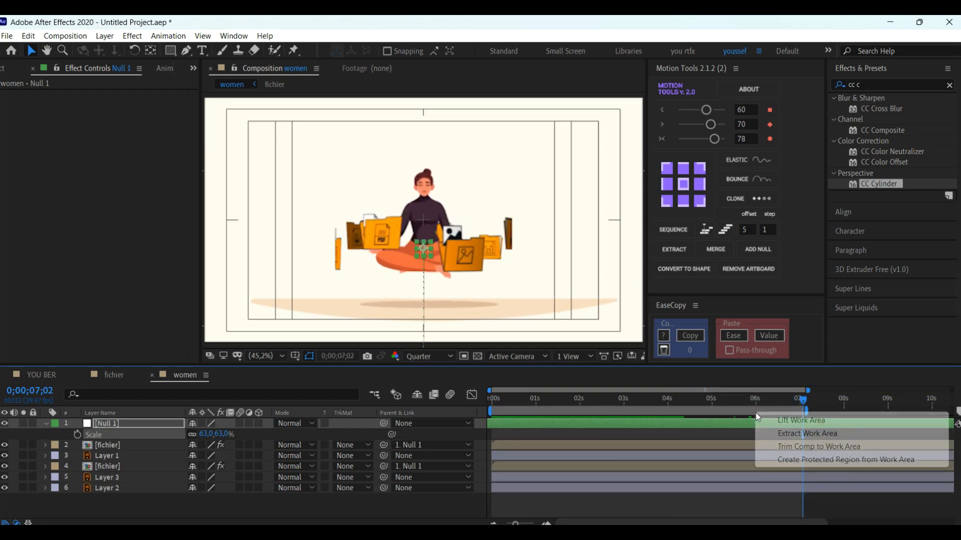
left_click(797, 448)
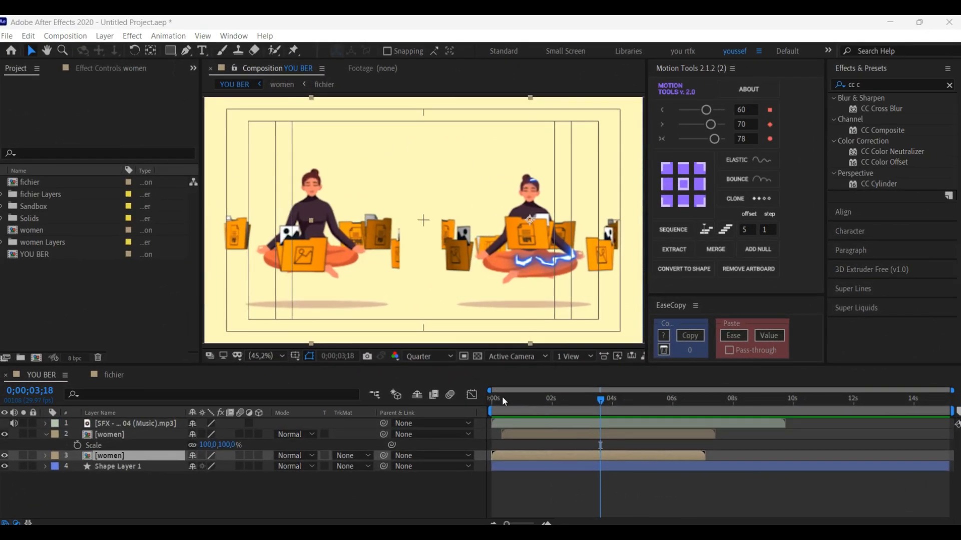
Step: Preview the YOU BER composition with both meditating women from the first frame
left_click_drag(503, 396, 473, 397)
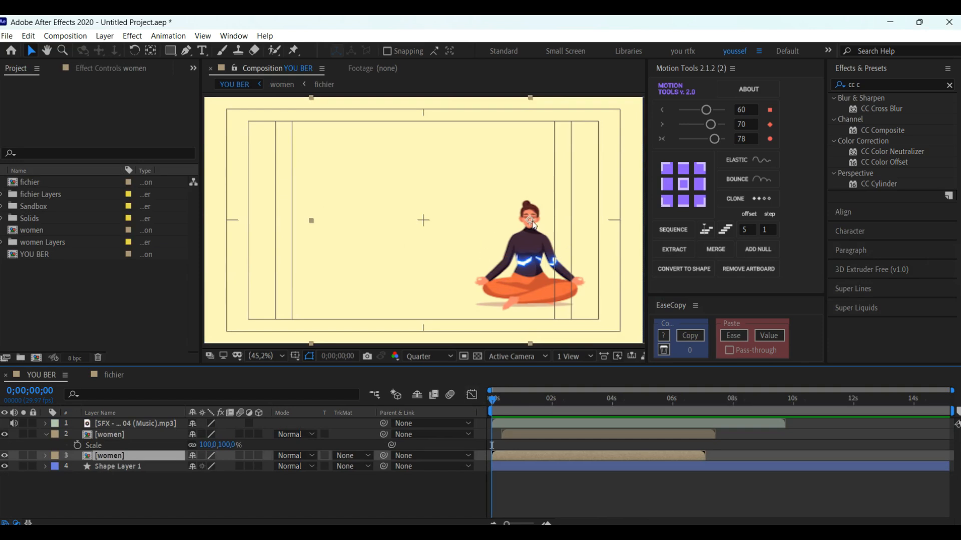
key("space")
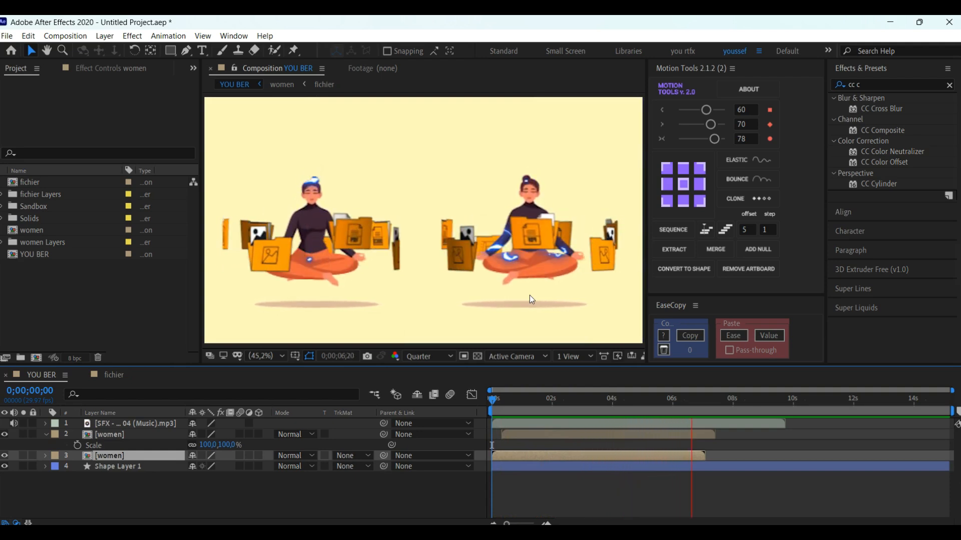
key("space")
Step: End the work area at 0;00;06;18 and trim the YOU BER composition to it
left_click_drag(693, 401, 689, 404)
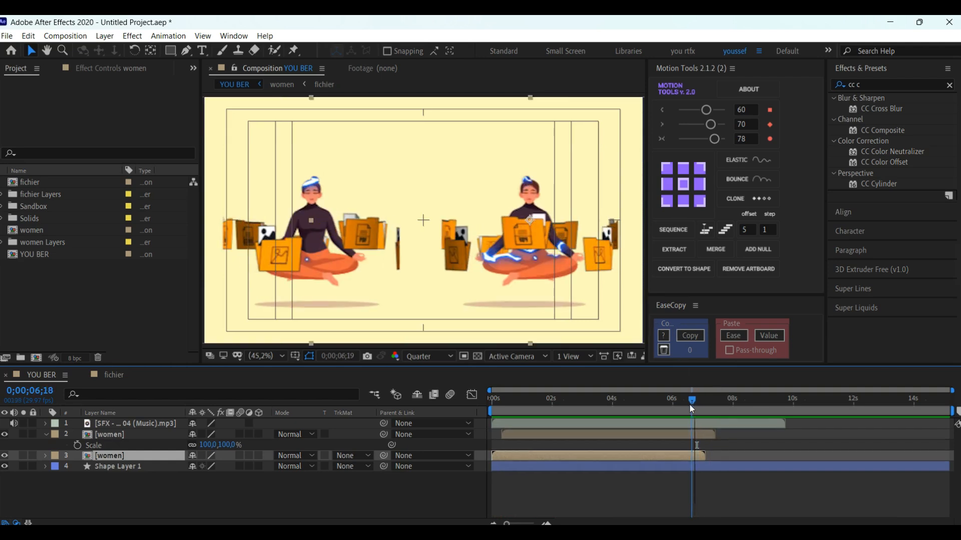
key("n")
right_click(664, 412)
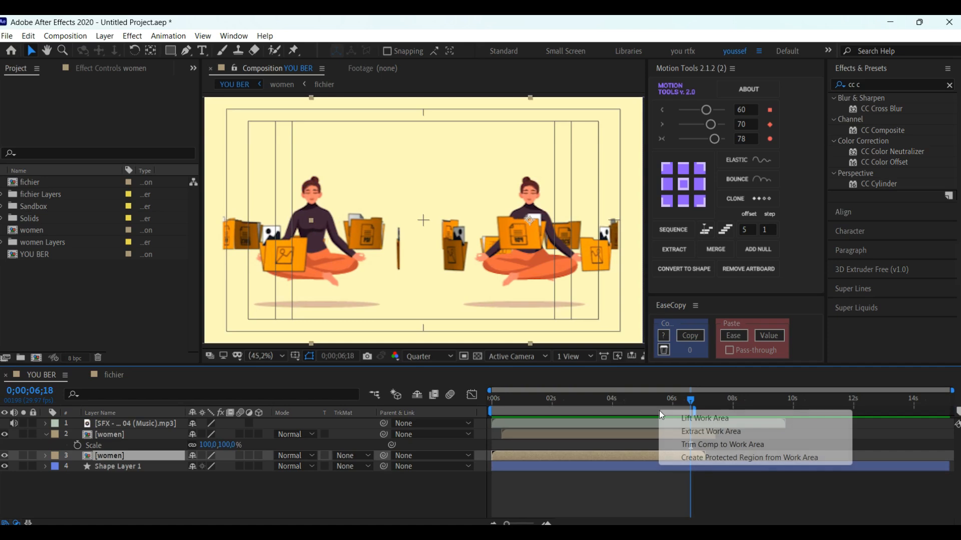
left_click(702, 446)
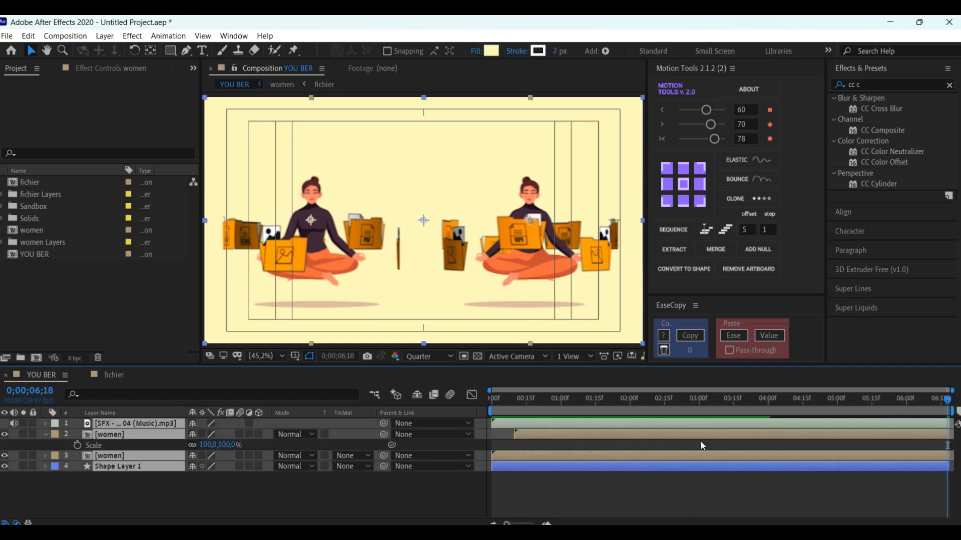